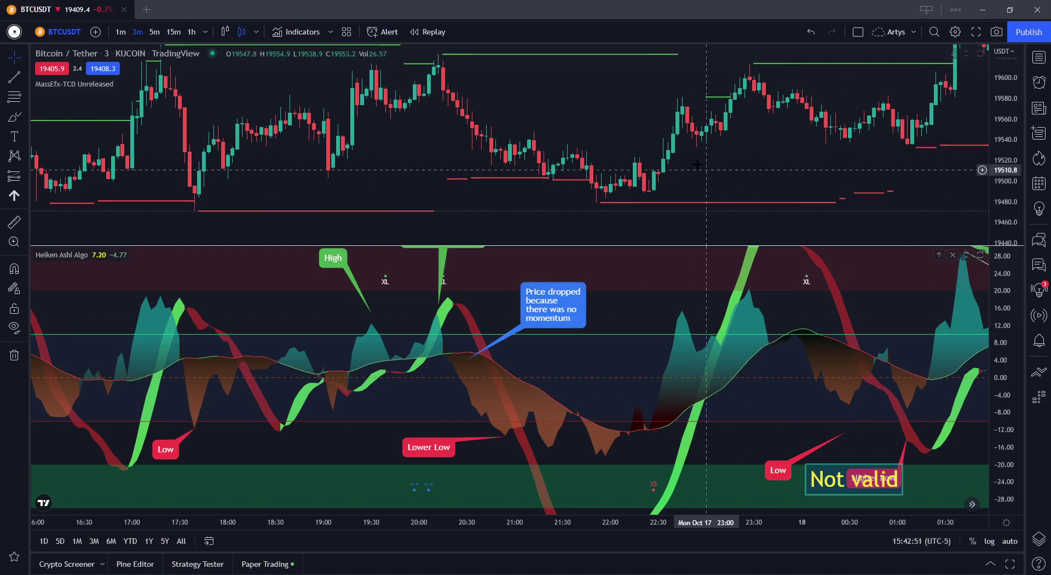
Search the indicator library for "heiken ashi algo" and close the results without adding anything.
drag(627, 110, 341, 210)
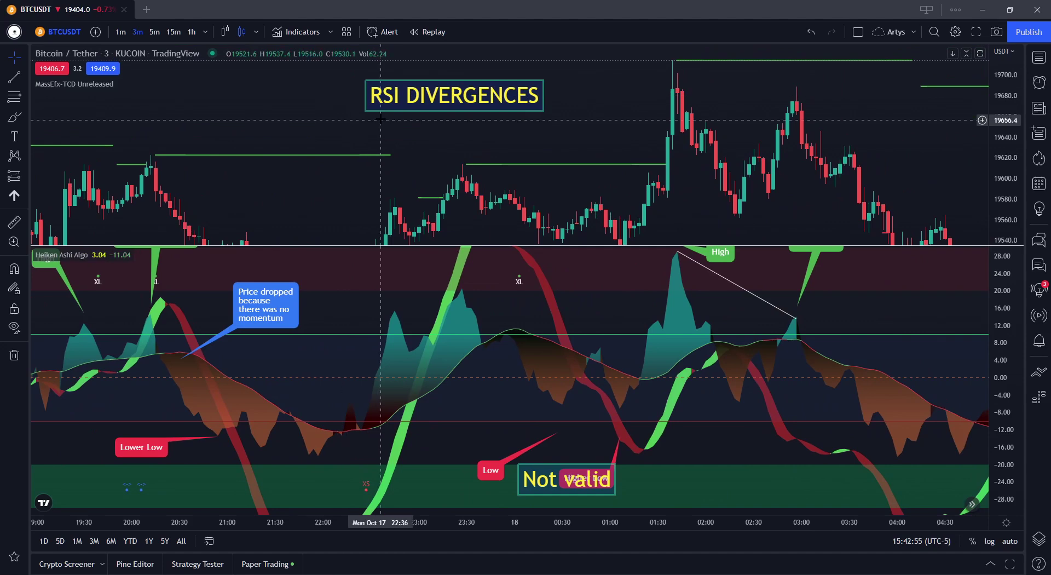
scroll(372, 118, left, 3)
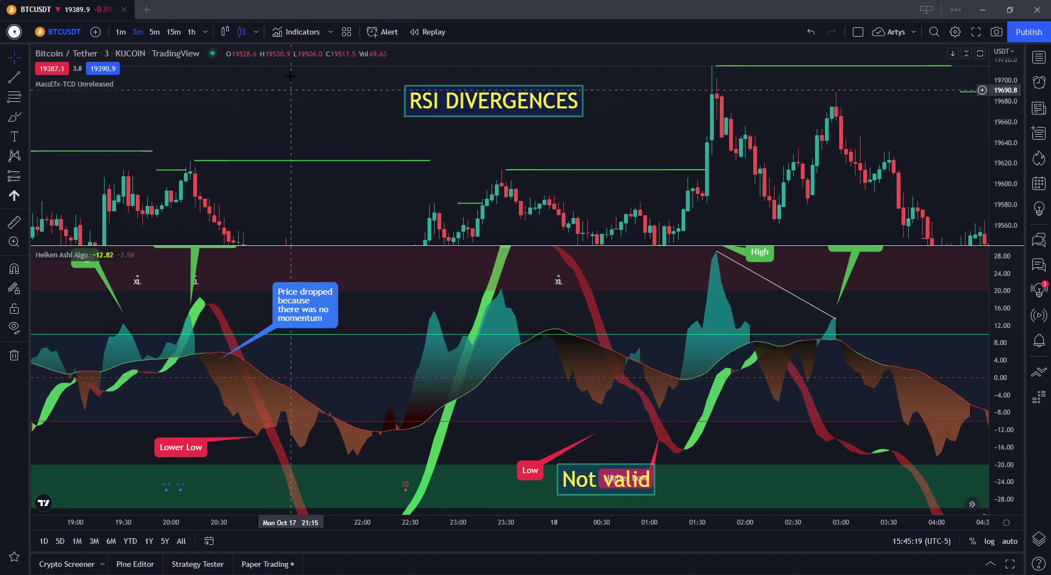
click(295, 35)
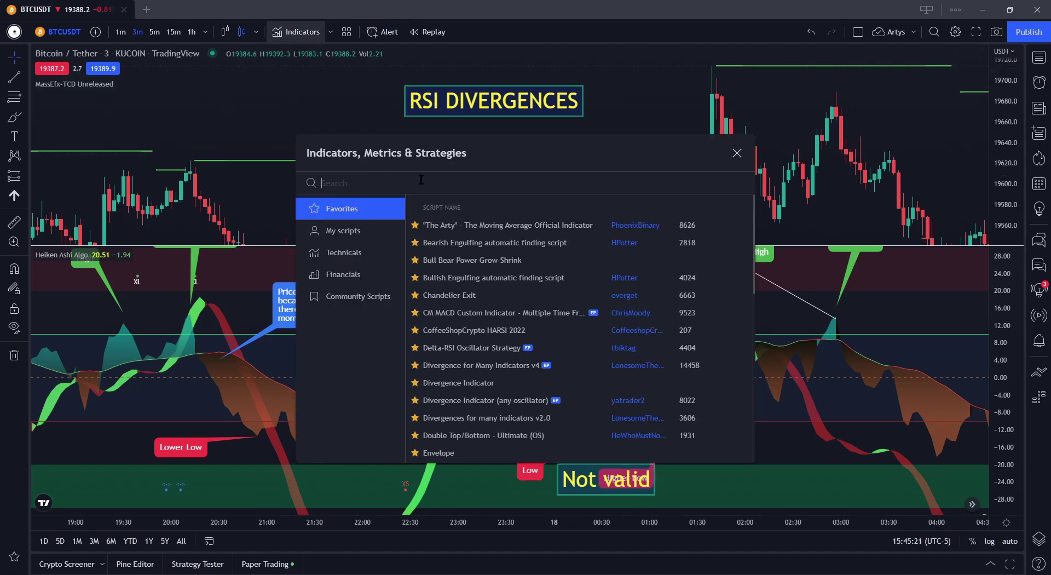
text(hiek)
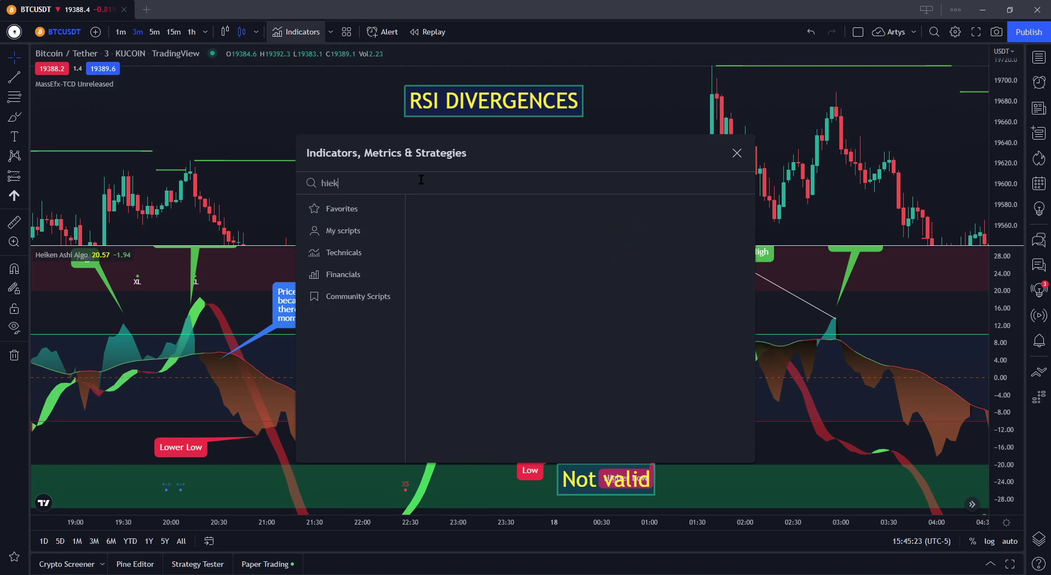
key(BackSpace)
key(BackSpace)
key(BackSpace)
text(heik)
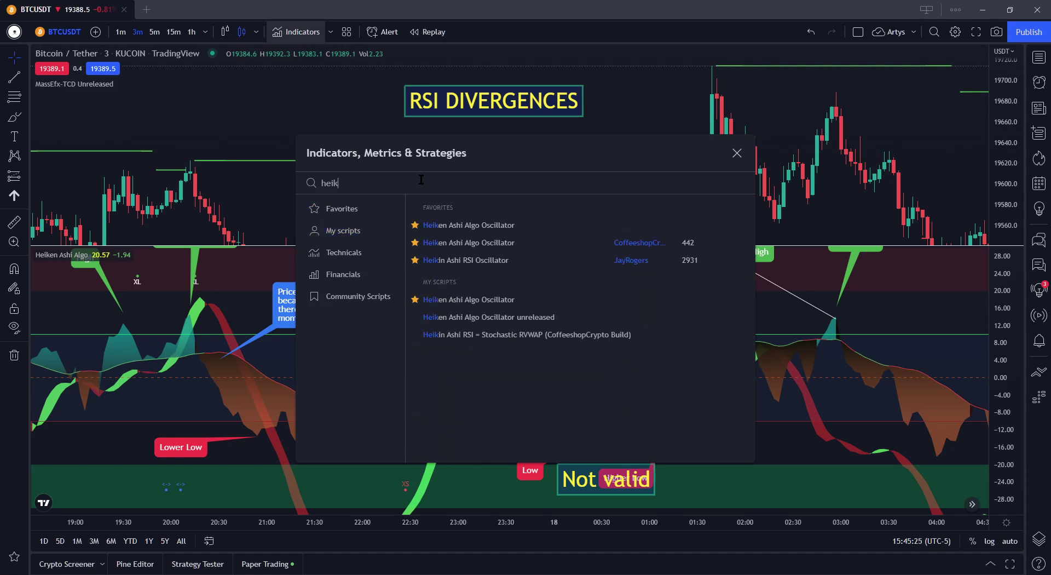
text(en ashi algo)
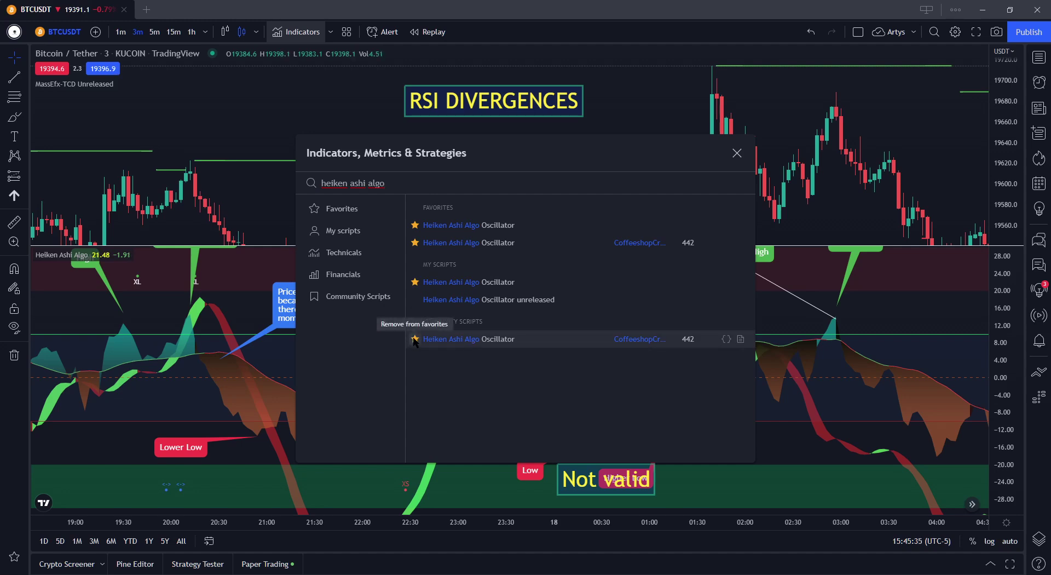
click(736, 154)
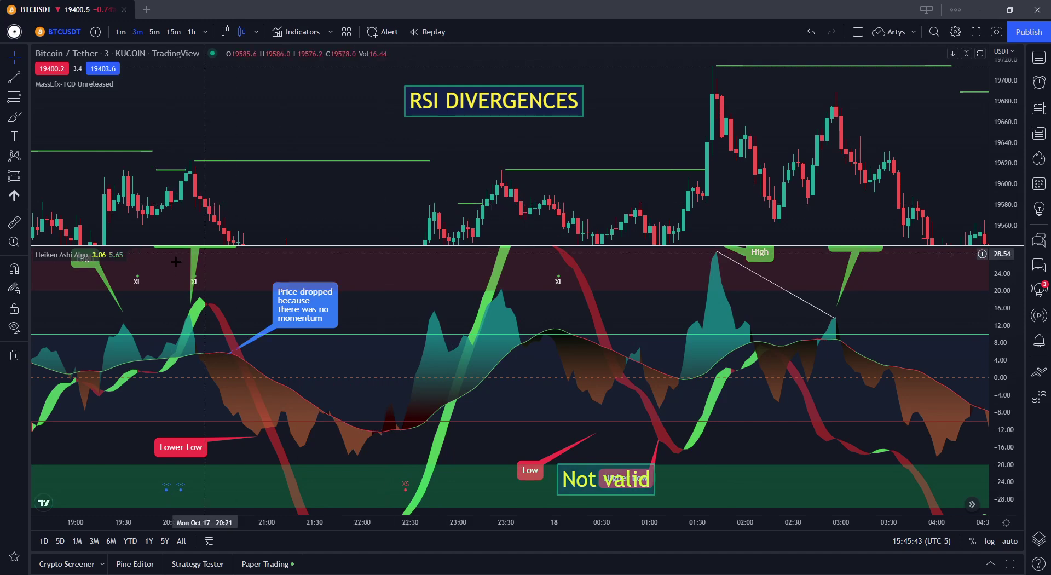
Hide the Slow Stochastic RSI Ribbon in the Heiken Ashi Algo indicator's style settings and apply the change.
click(113, 254)
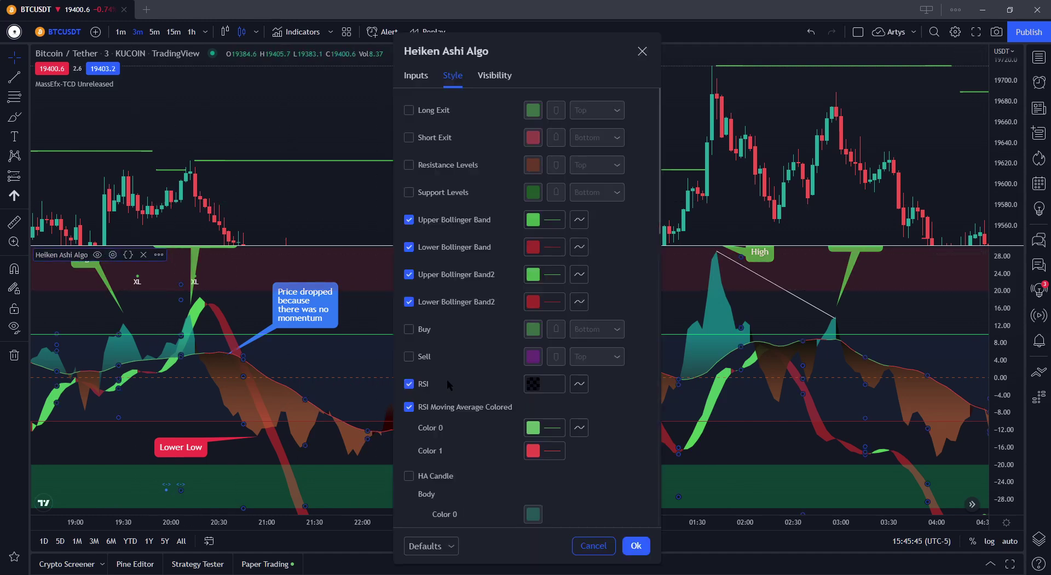
scroll(446, 380, down, 10)
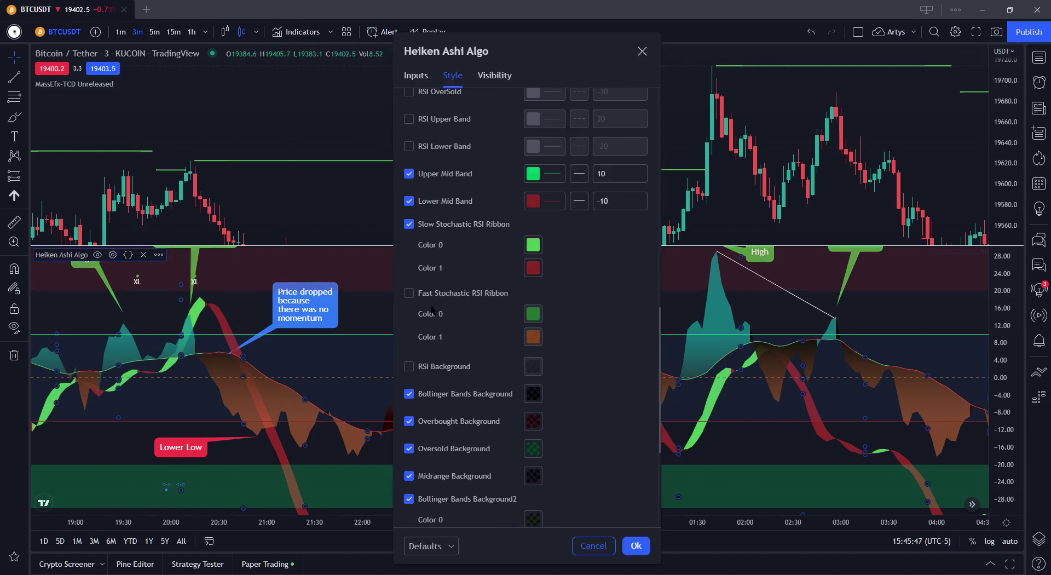
click(409, 225)
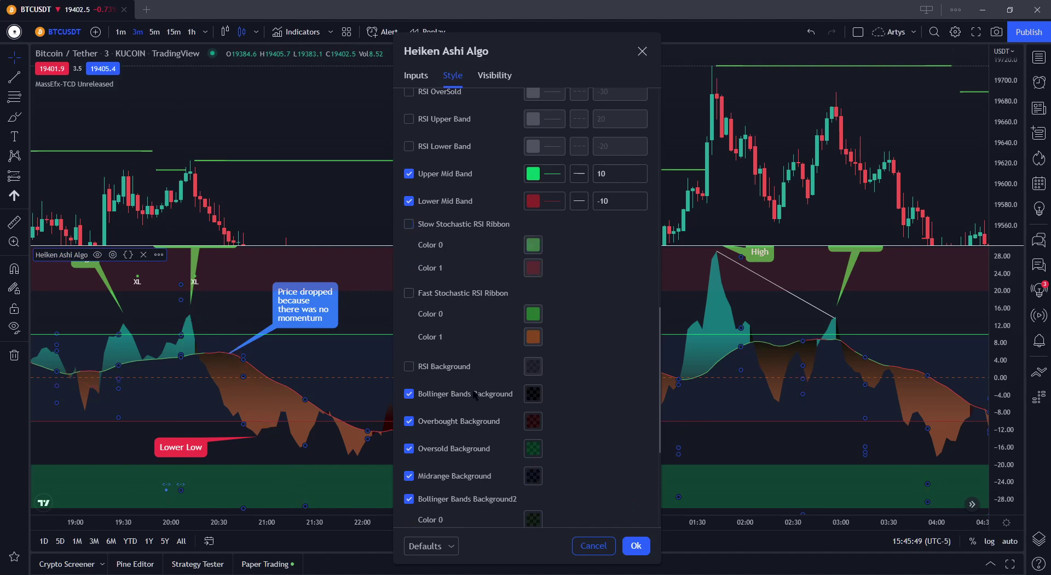
click(635, 545)
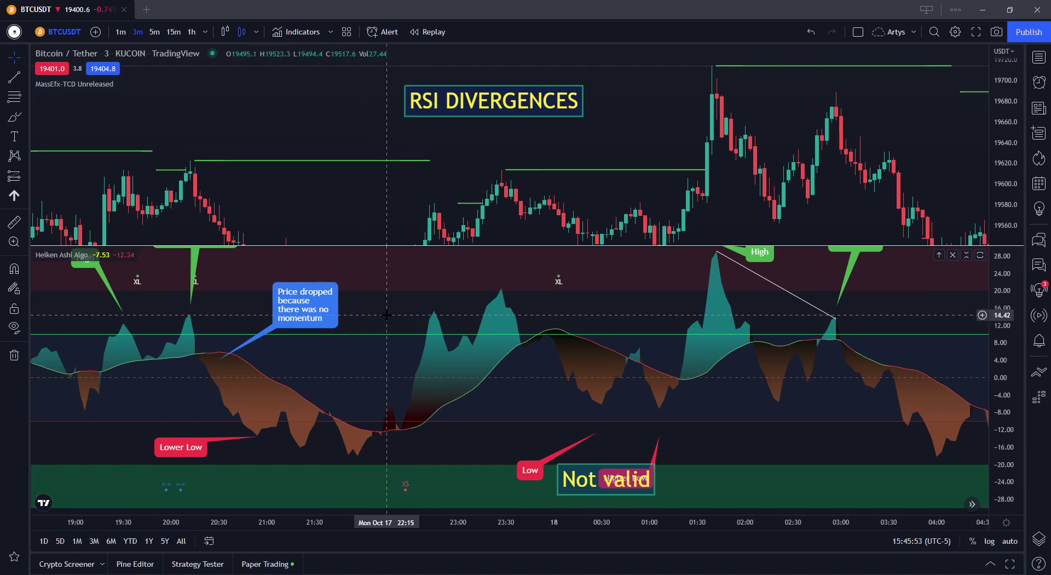
Highlight the oscillator's midrange between the 10 and -10 levels with a temporary selection box from about 03:30 to 09:27, and clear it.
scroll(416, 301, right, 5)
scroll(624, 334, right, 10)
drag(795, 329, 518, 328)
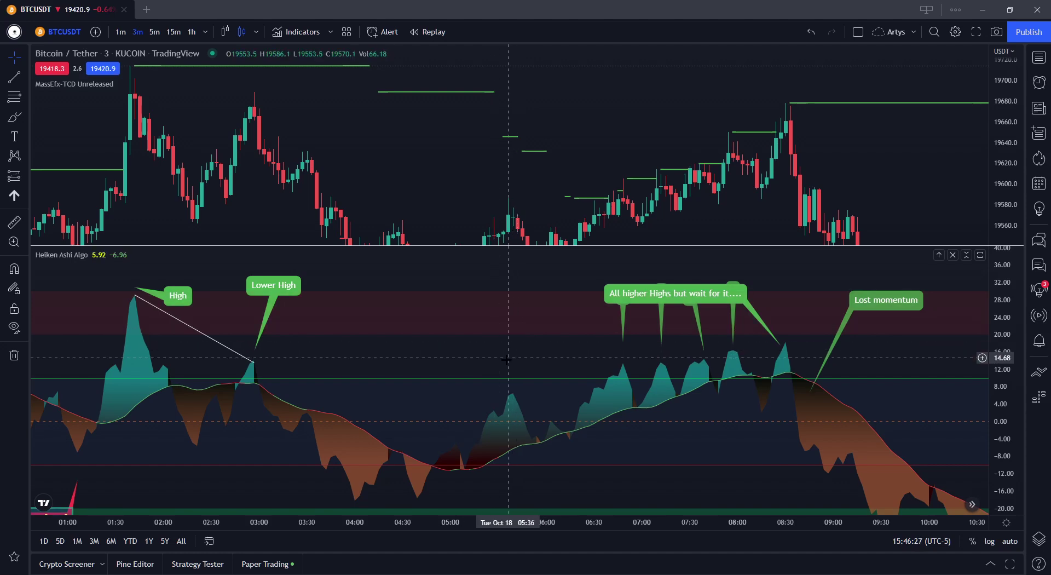
drag(500, 352, 495, 323)
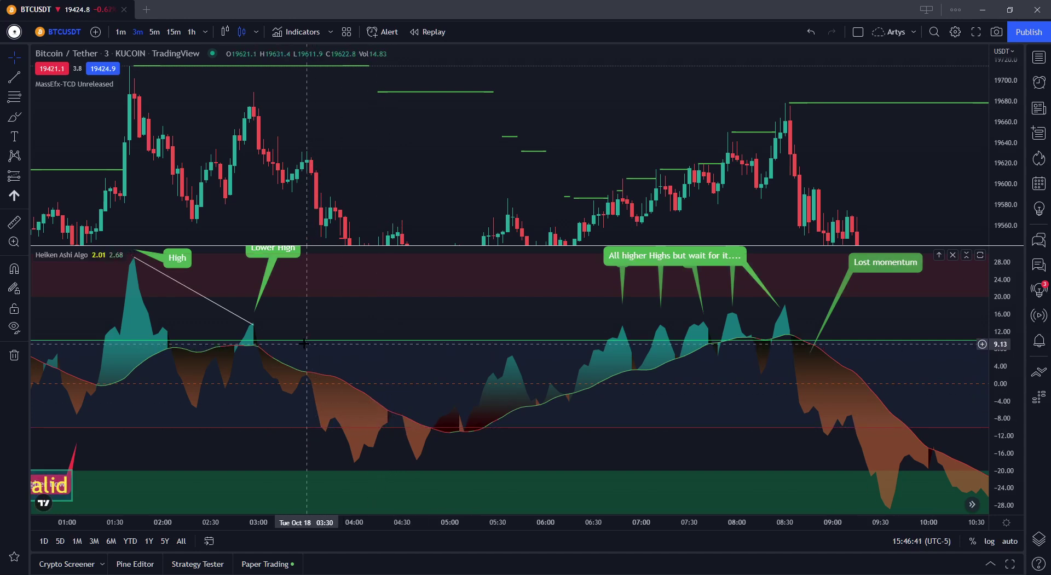
drag(304, 344, 882, 427)
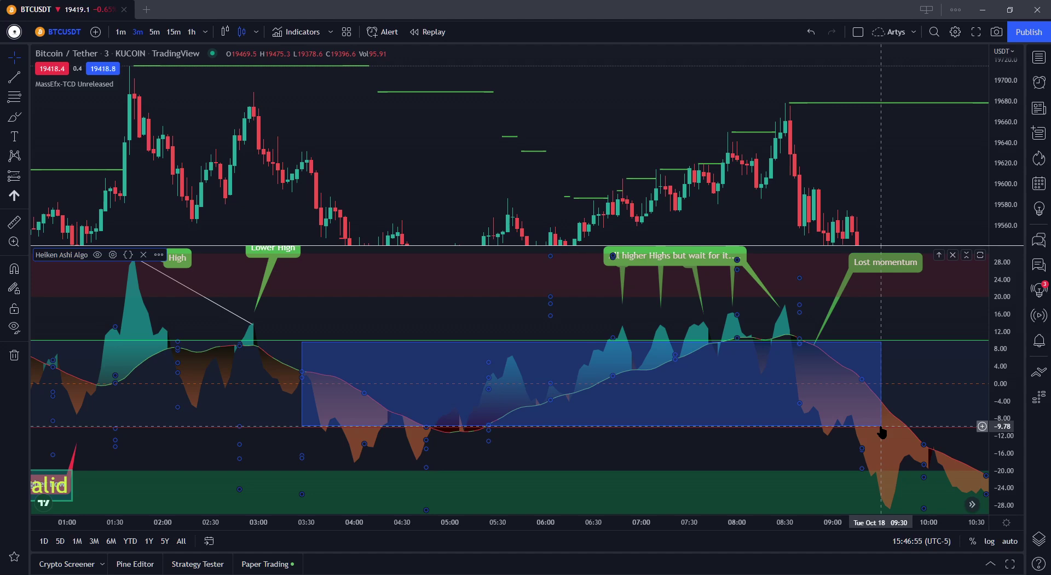
mouse_move(881, 426)
mouse_down()
mouse_move(878, 404)
mouse_move(876, 427)
mouse_up()
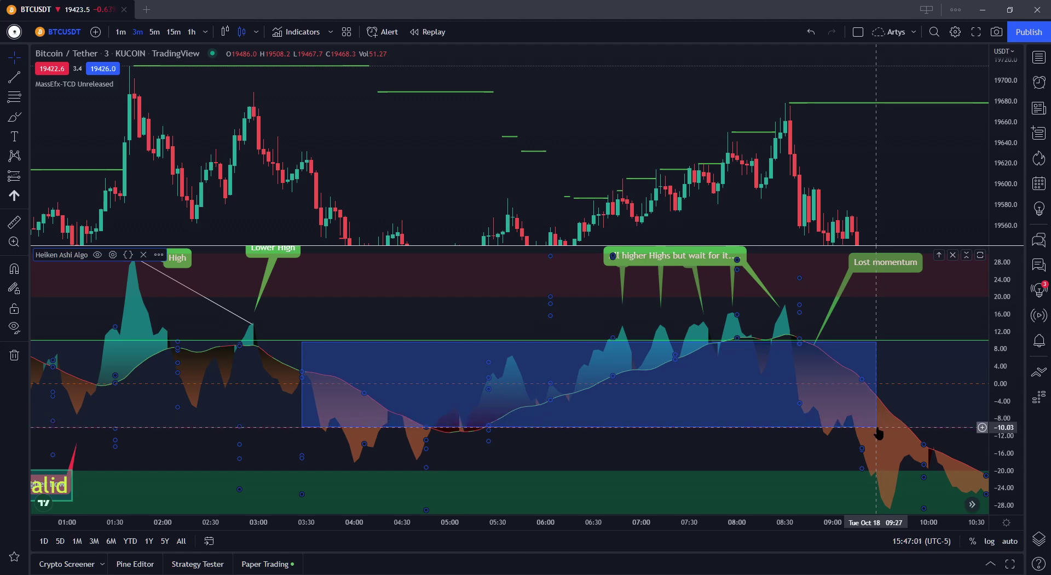
key(ctrl+z)
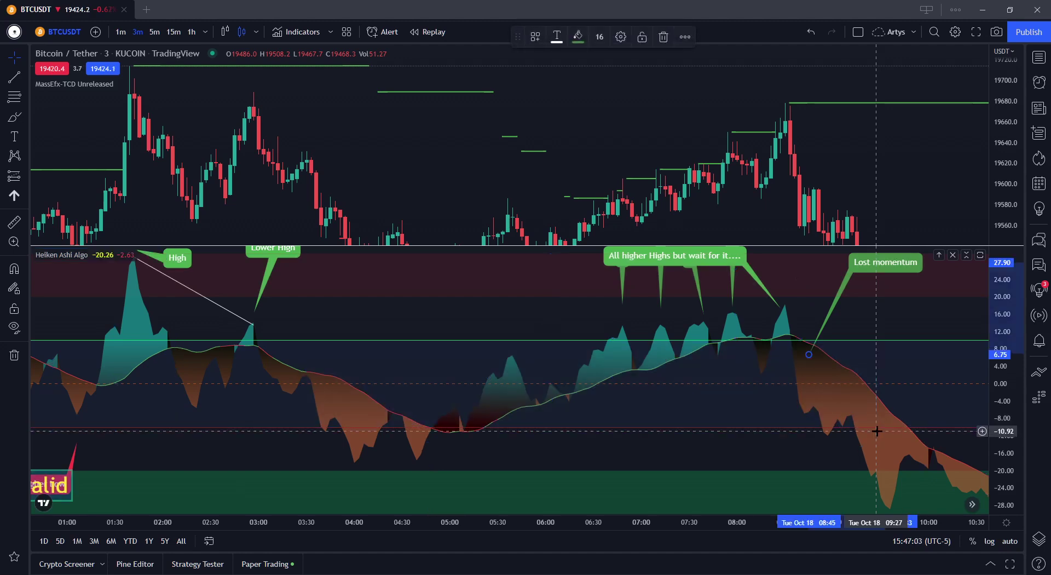
Box the oscillator zone between about -10 and -20, box the zone above the 10 level, and clear the drawing selection.
drag(872, 430, 248, 471)
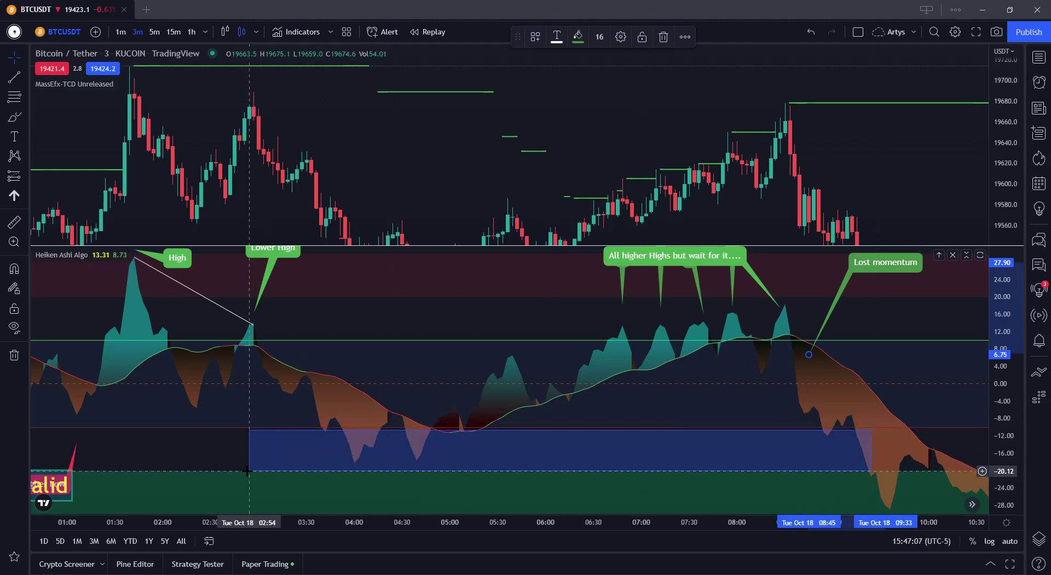
key(ctrl+z)
drag(201, 337, 938, 271)
key(Escape)
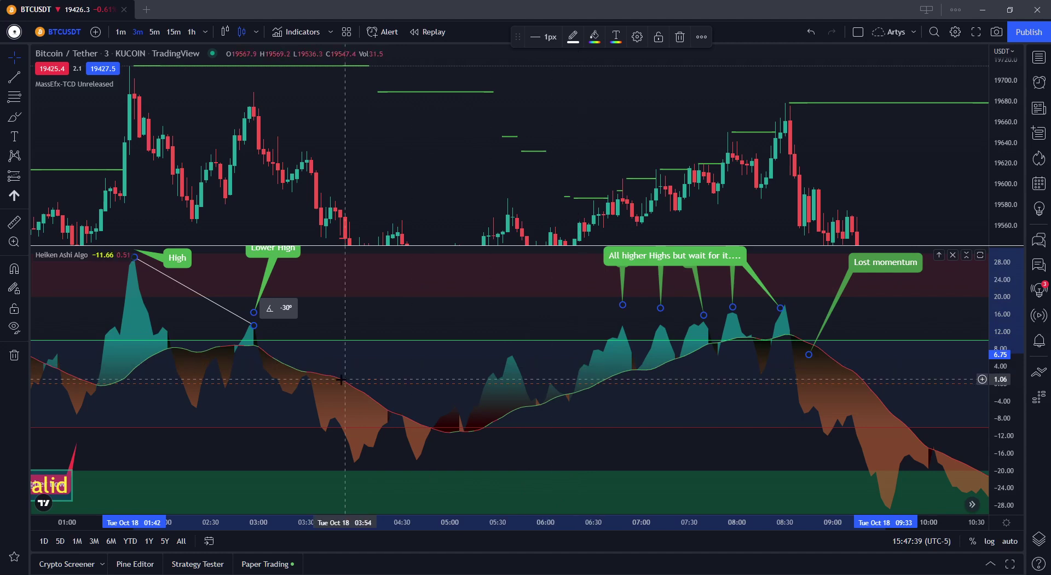
click(219, 405)
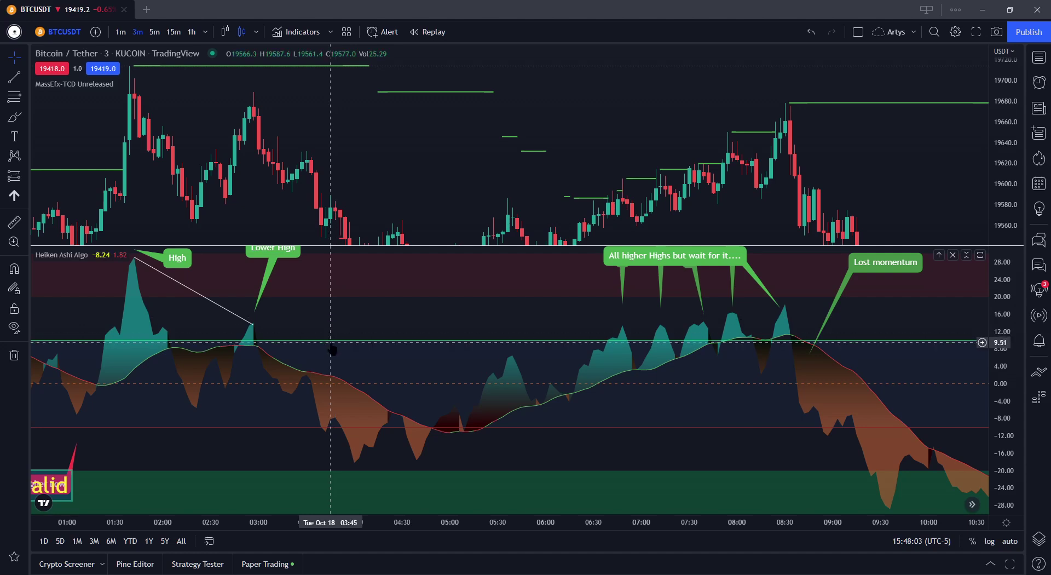
Highlight the midrange between 10 and -10 again with a temporary box from about 03:45 to 09:54.
drag(326, 344, 920, 427)
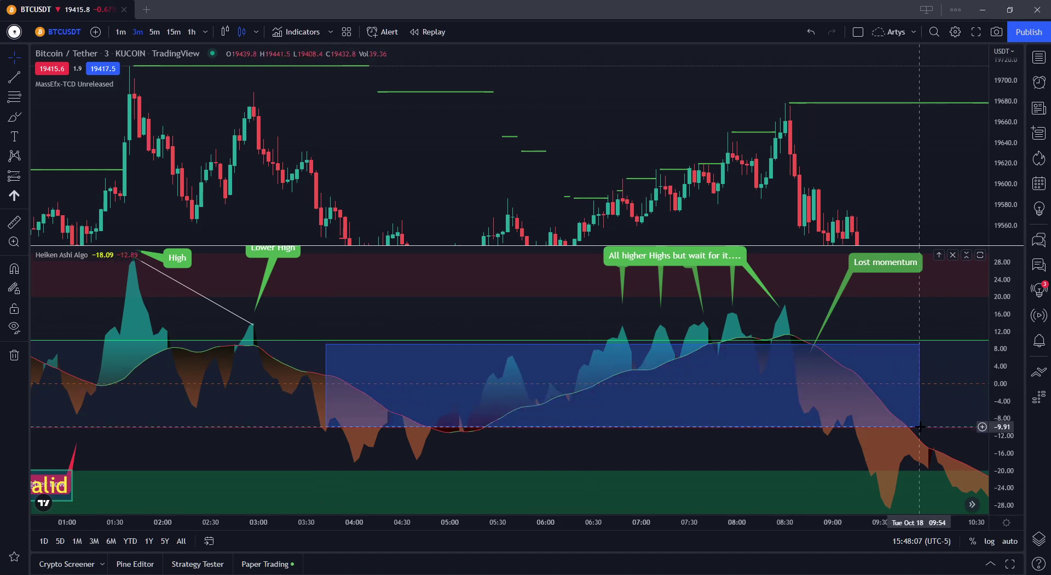
drag(920, 427, 920, 426)
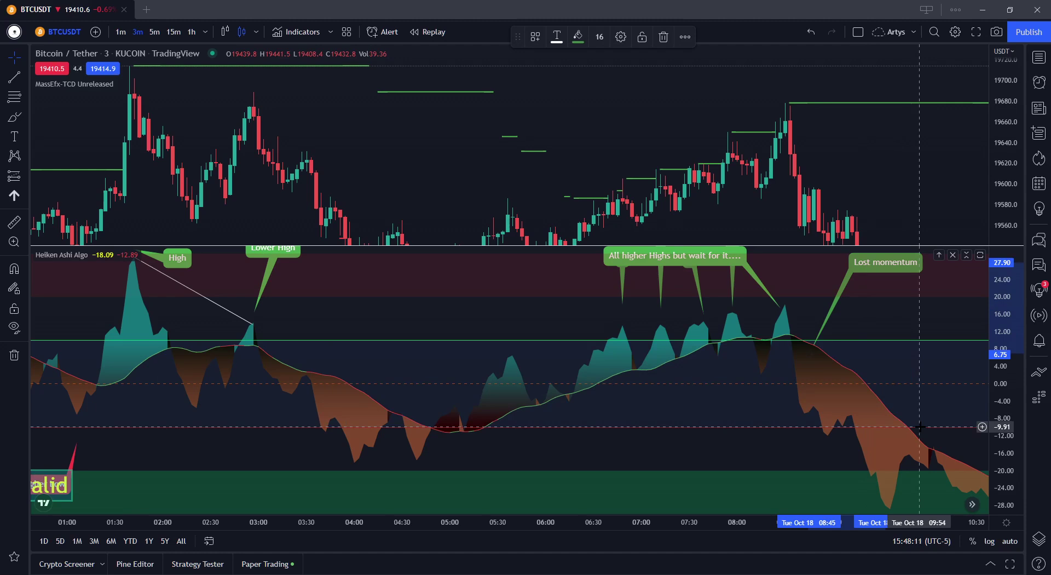
Delete the white trend line joining the High and Lower High peaks on the oscillator.
drag(786, 446, 600, 473)
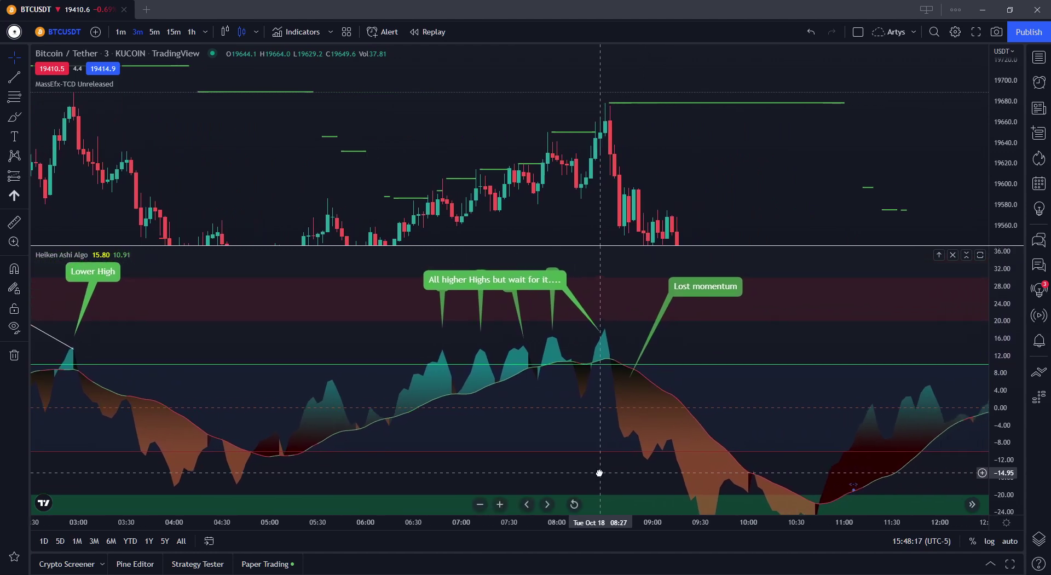
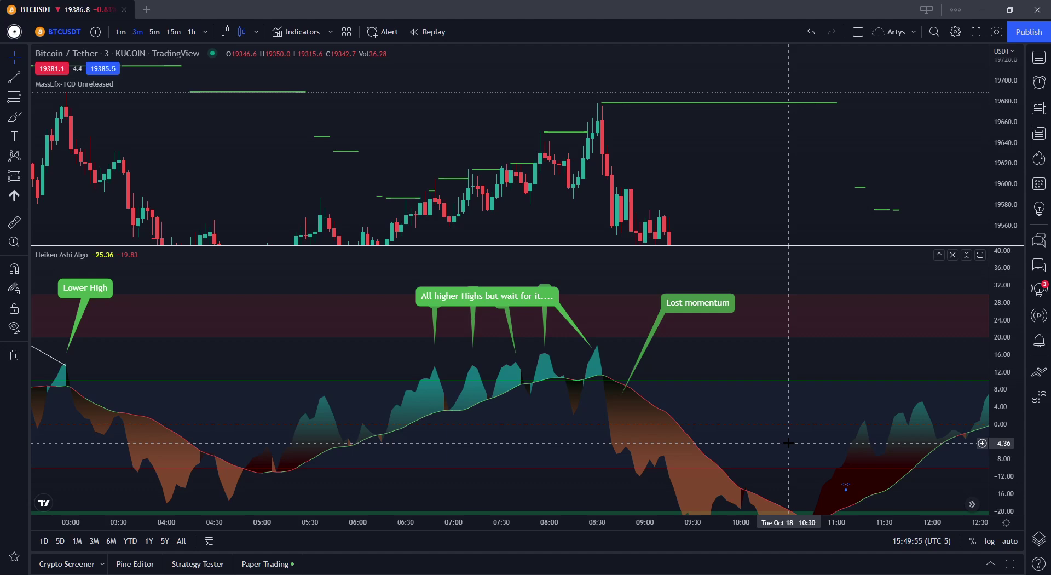
scroll(570, 427, left, 3)
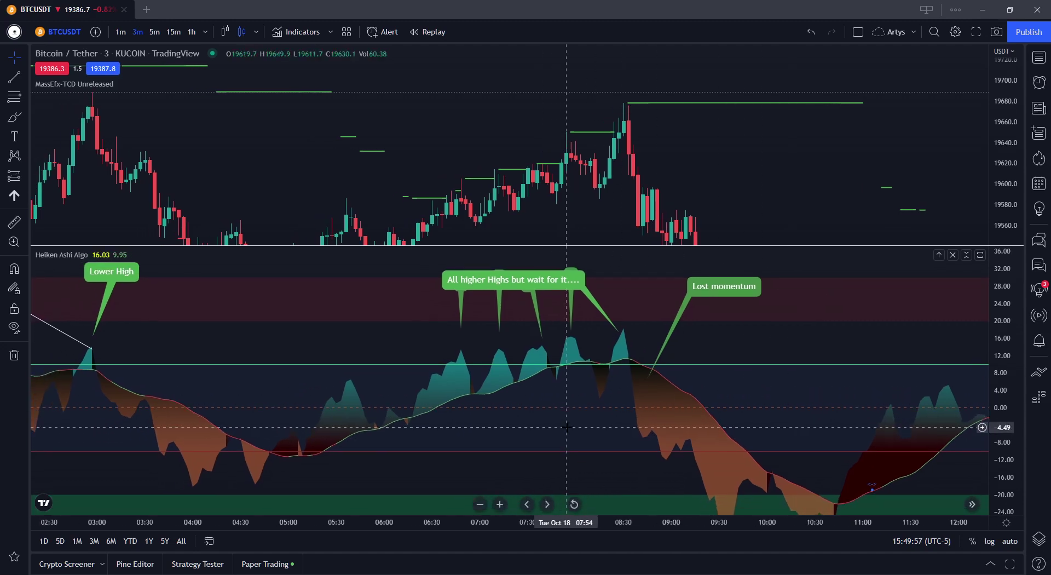
drag(567, 427, 569, 430)
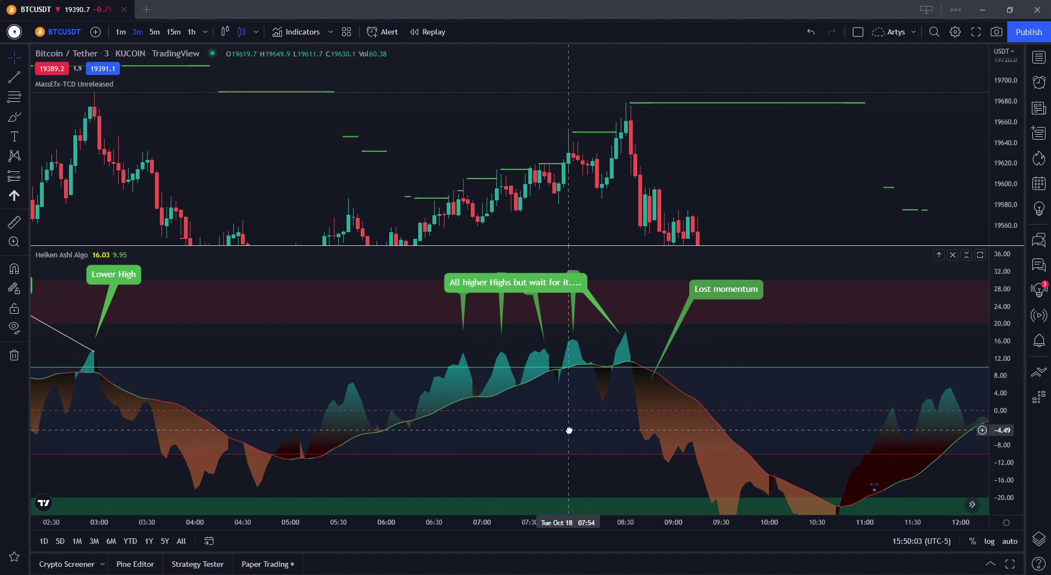
drag(630, 383, 579, 416)
drag(518, 241, 726, 201)
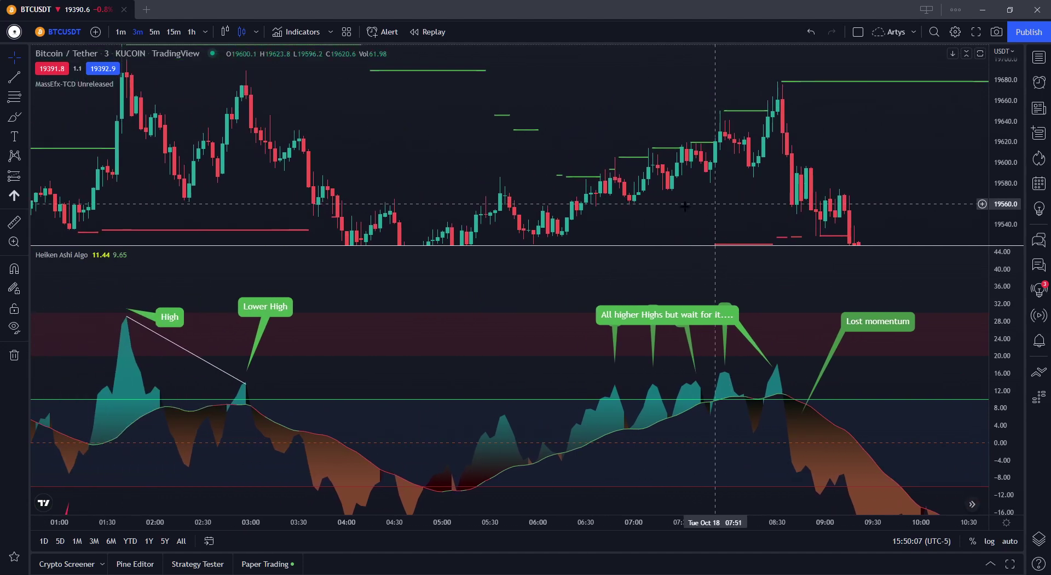
drag(347, 359, 547, 358)
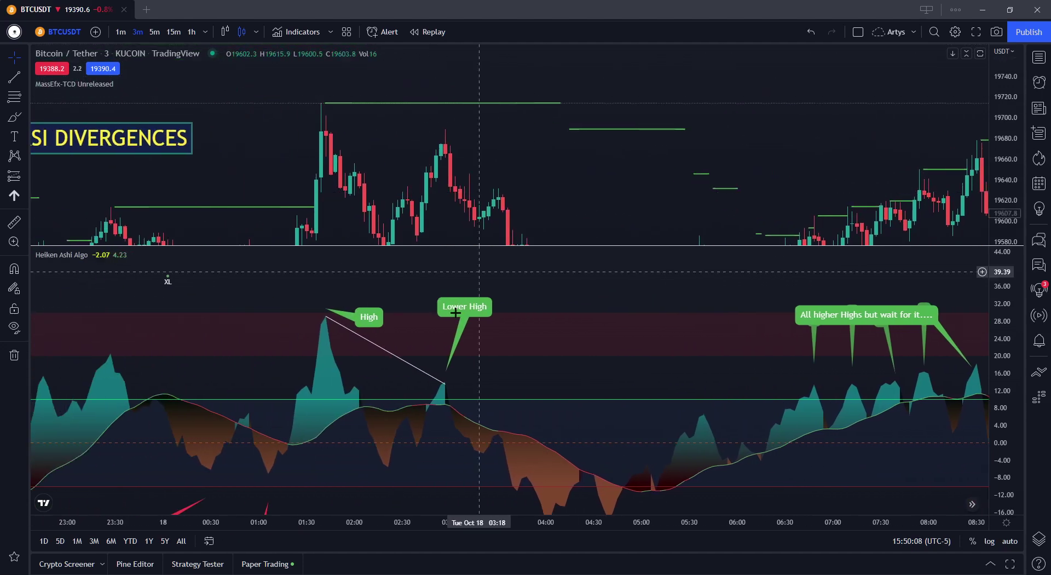
click(397, 358)
key(Delete)
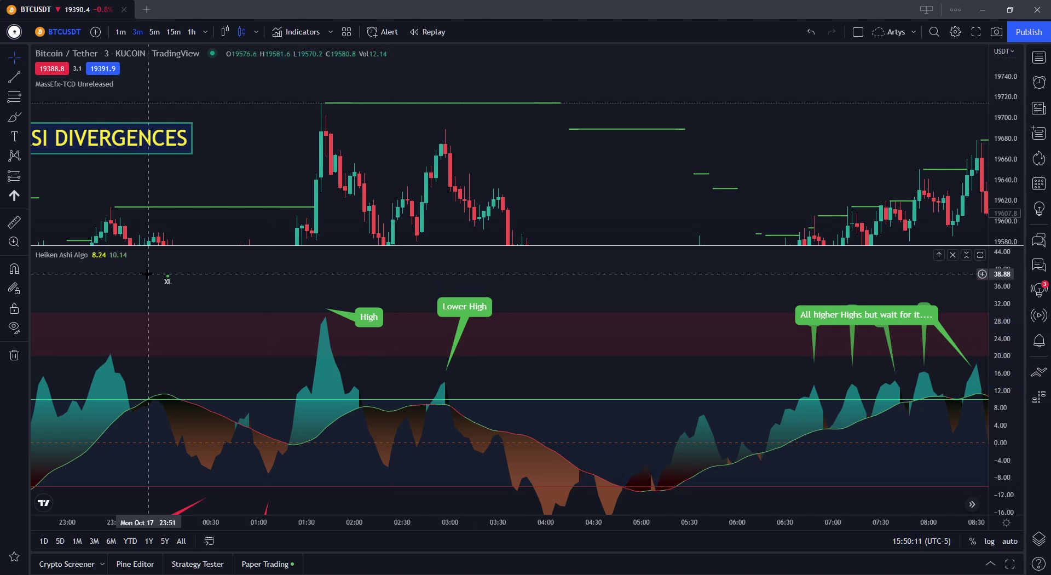
Draw a trend line on the oscillator from the High peak at 01:42 to the Lower High peak at 02:57.
key(alt+t)
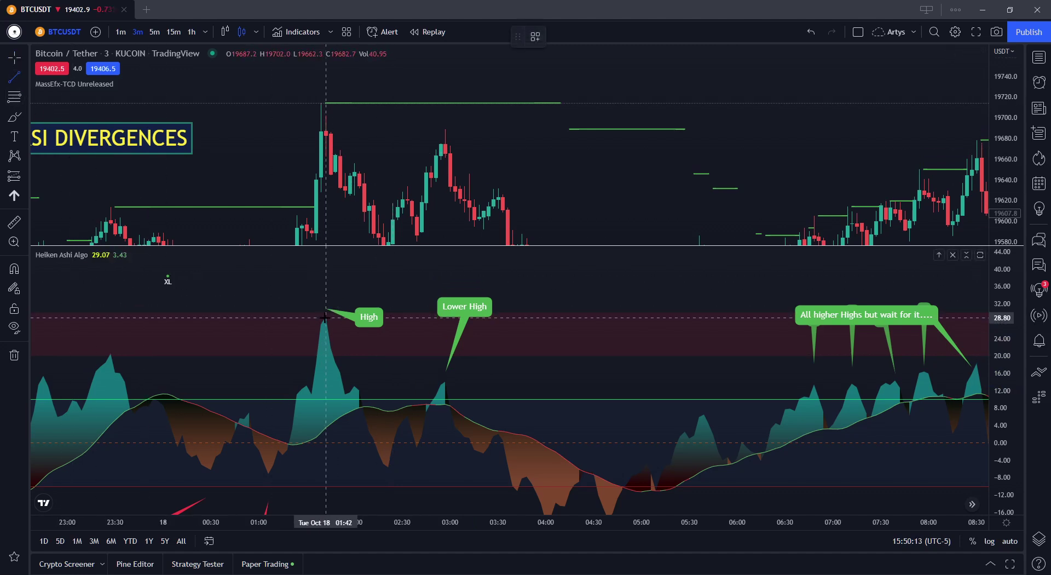
click(326, 317)
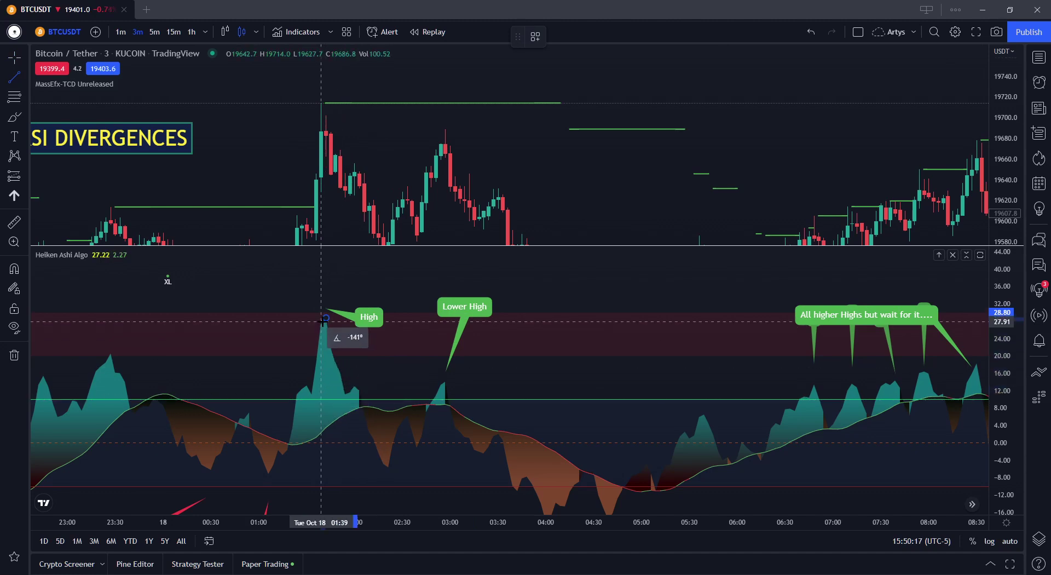
click(446, 382)
click(405, 306)
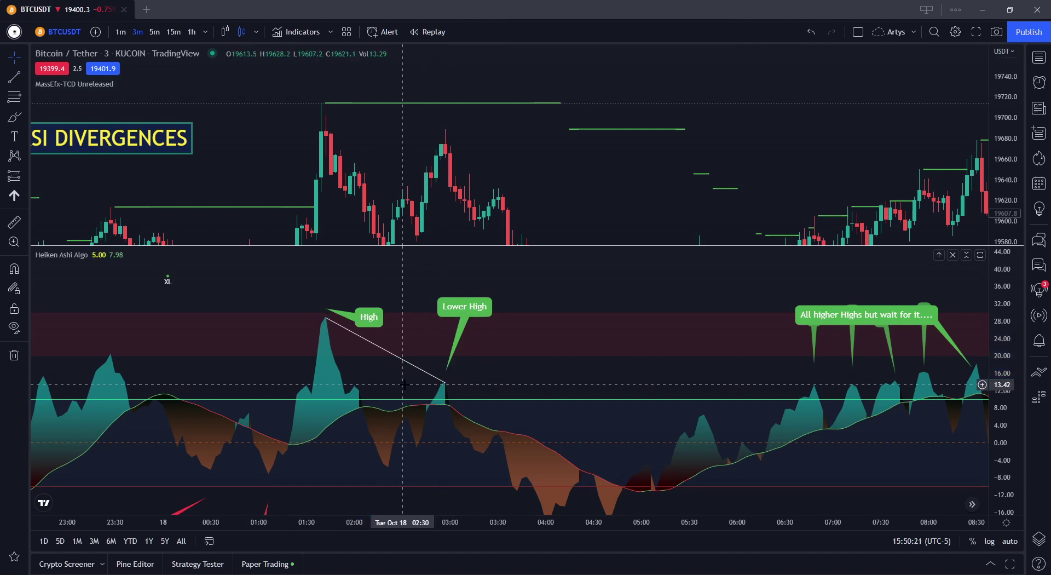
Compare the price highs with the trend line between the oscillator's High and Lower High peaks, leaving the line deselected.
drag(317, 71, 311, 72)
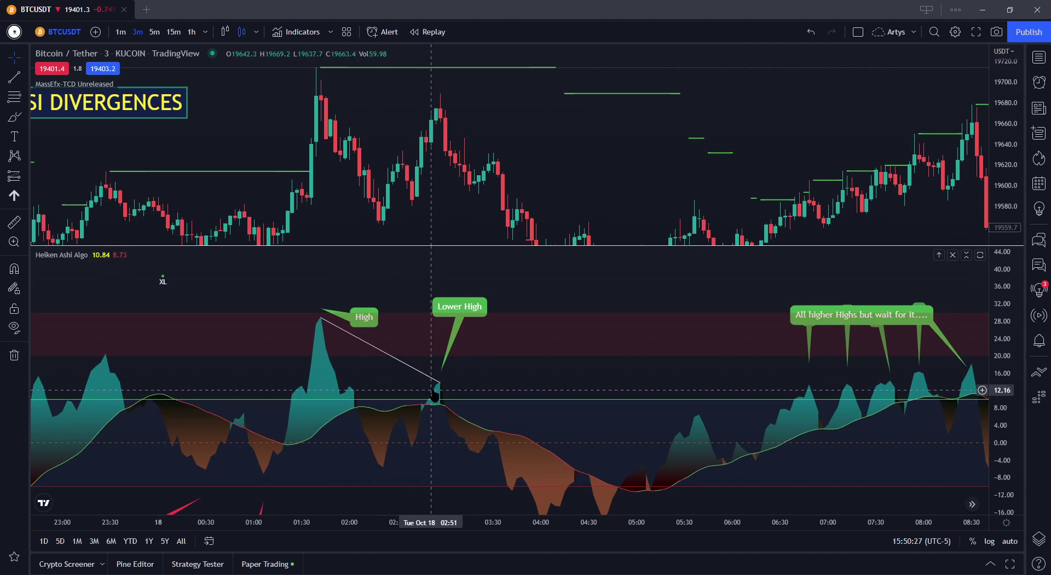
drag(439, 382, 439, 385)
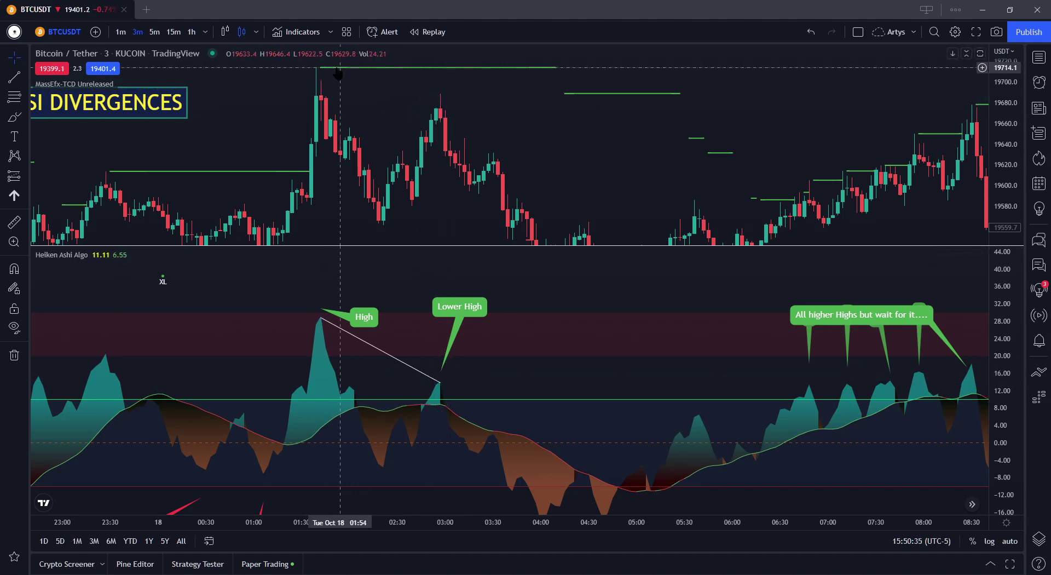
click(441, 382)
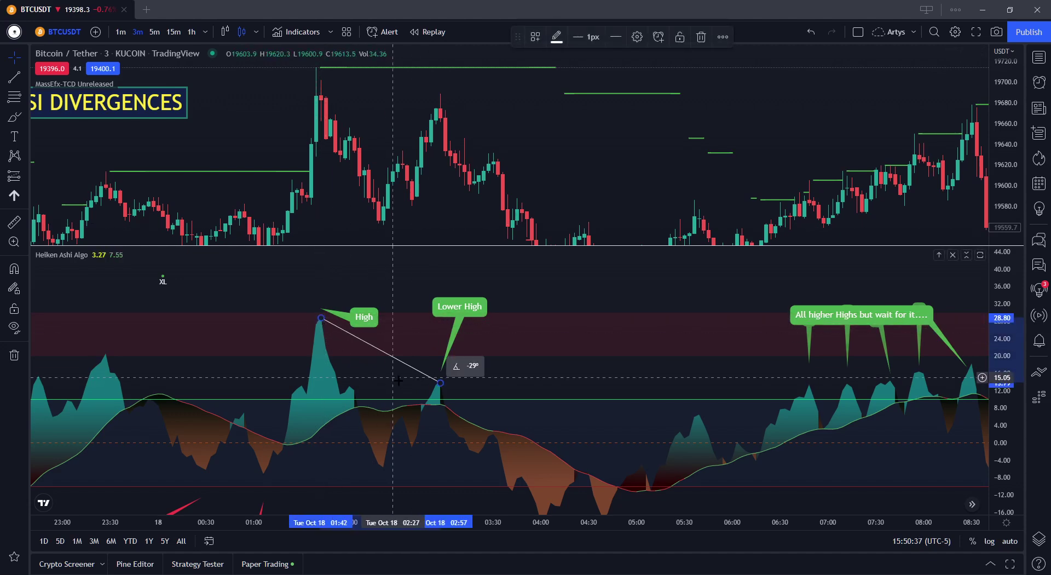
click(374, 366)
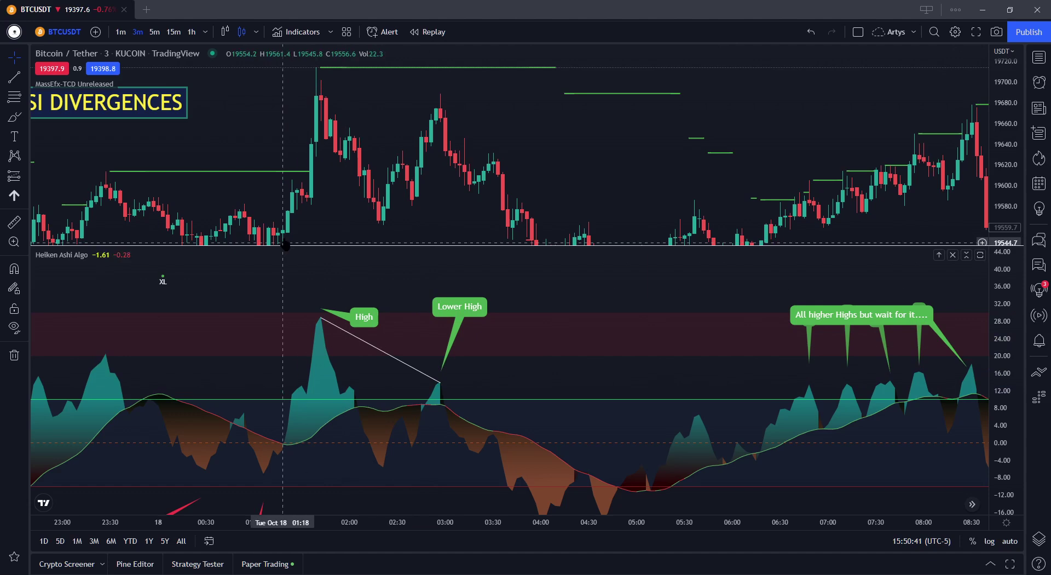
Draw a trend line on the price chart from the high at 01:42, at about 19702, to the second high near 02:57.
click(14, 76)
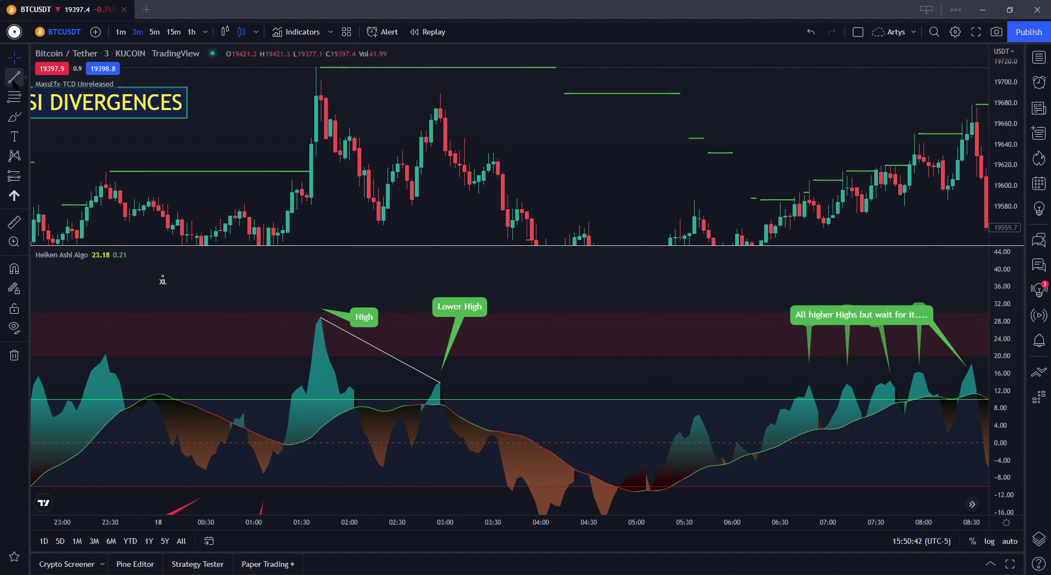
click(317, 69)
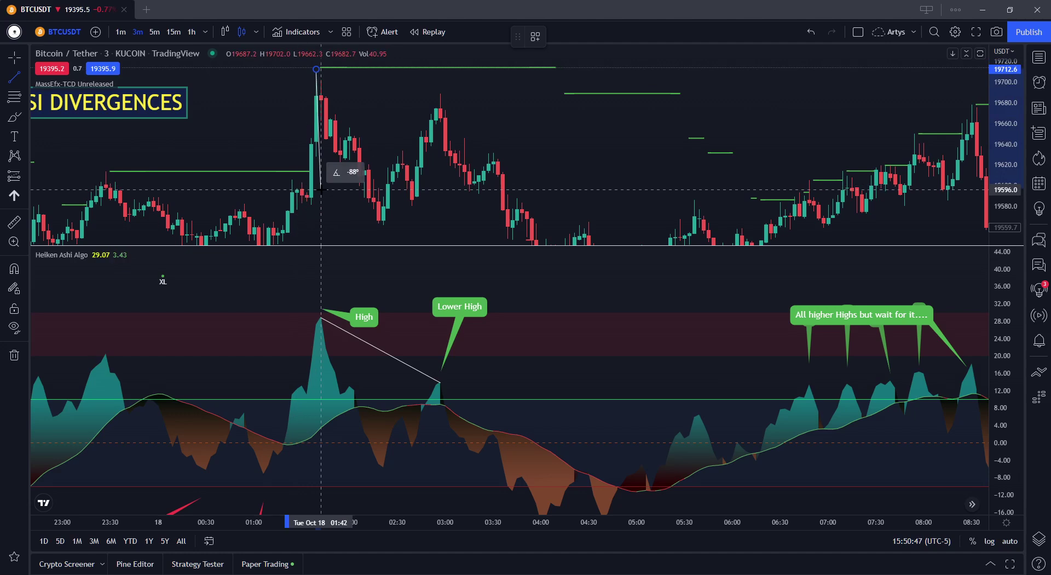
click(360, 100)
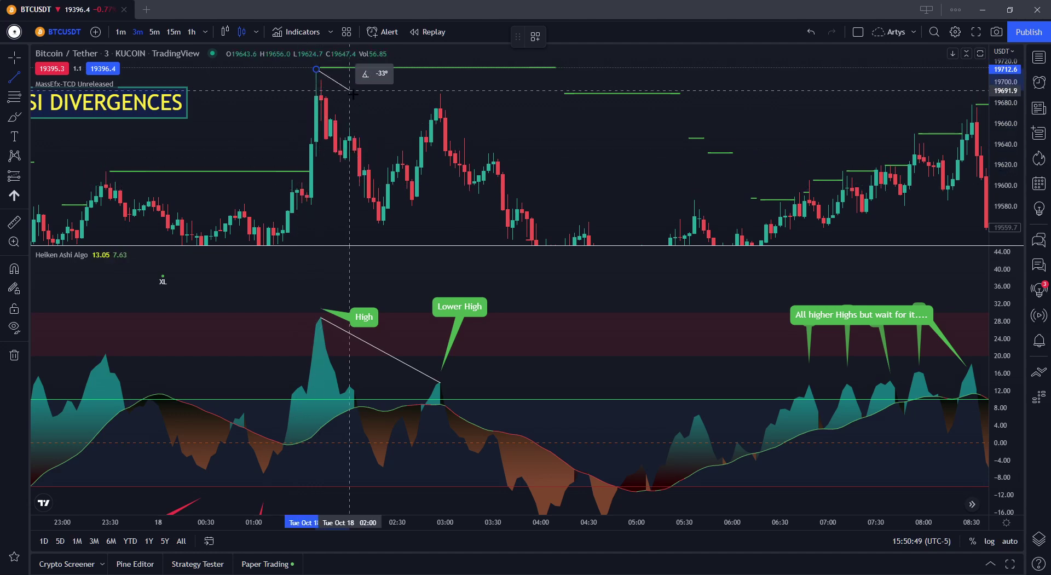
mouse_move(316, 69)
mouse_down()
mouse_move(359, 101)
mouse_move(323, 117)
mouse_move(321, 80)
mouse_move(438, 97)
mouse_move(438, 386)
mouse_up()
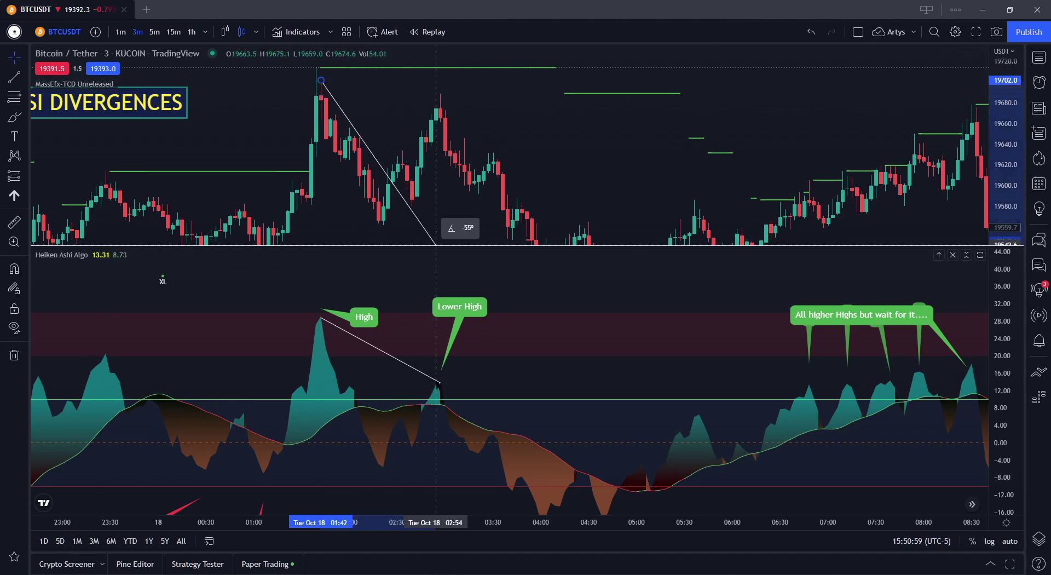
drag(427, 306, 441, 95)
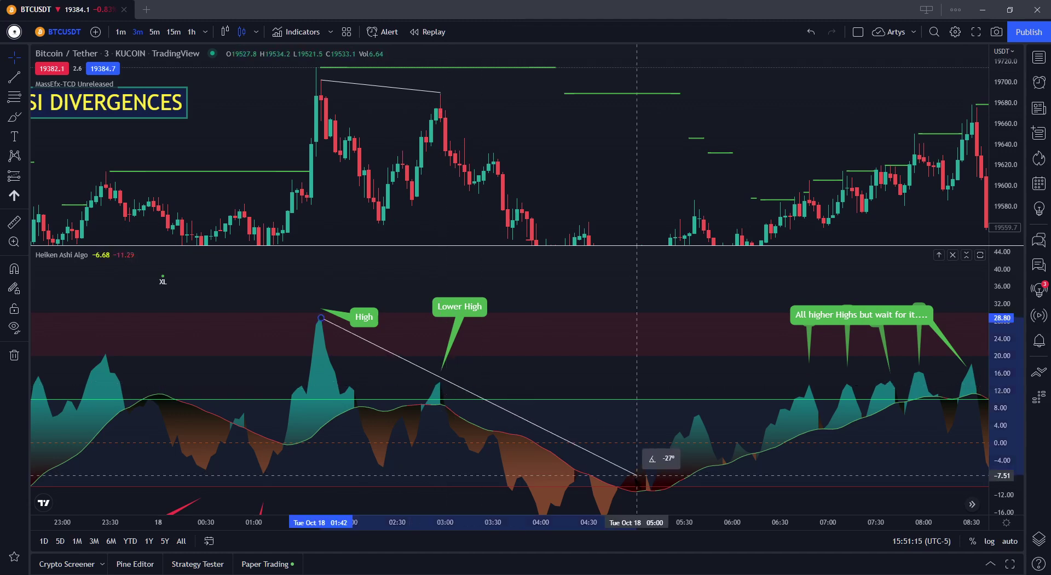
Stretch the oscillator's High to Lower High trend line down to about -14.57 near 05:15, and return its end to the Lower High peak.
click(661, 506)
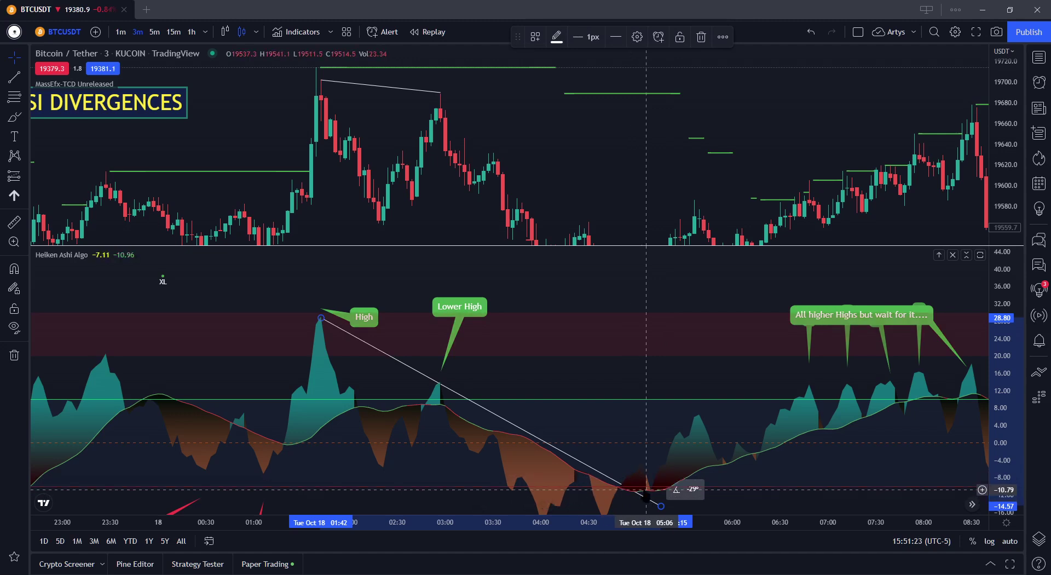
drag(647, 497, 440, 382)
click(495, 381)
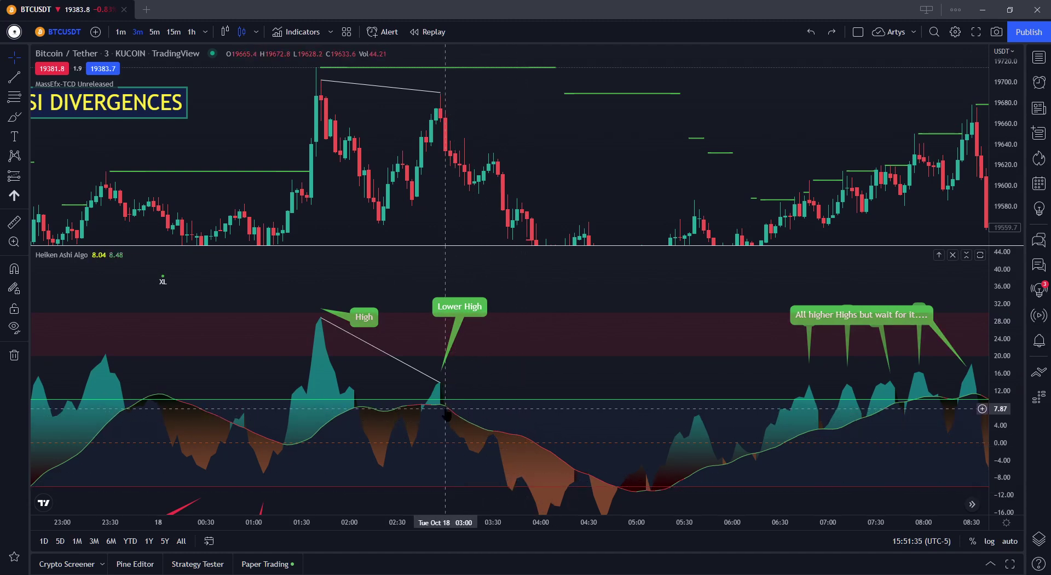
Draw trend lines joining the lows at about 04:00 and 04:39, one on the price chart and one on the oscillator.
scroll(457, 351, right, 5)
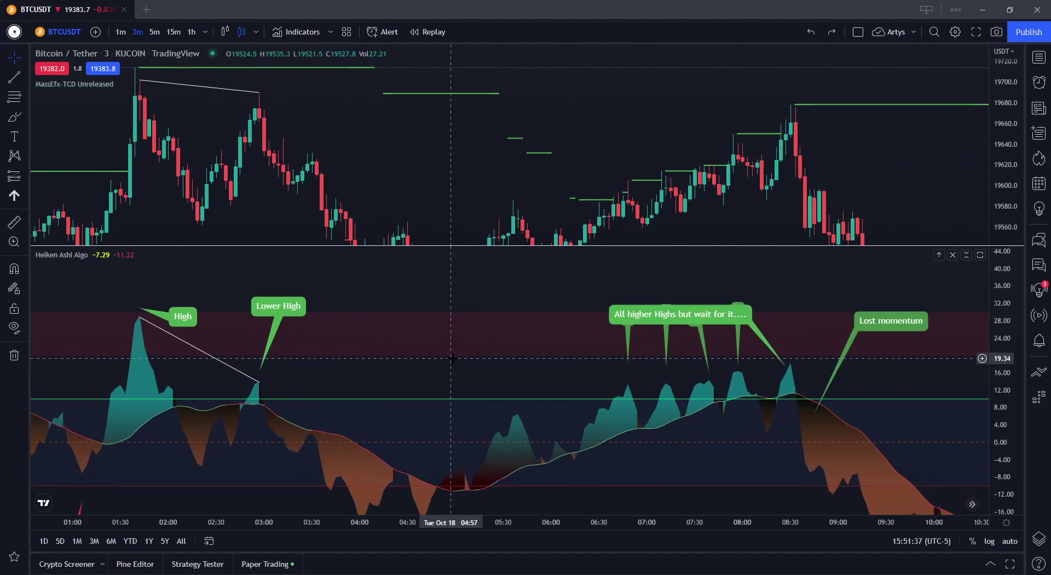
drag(455, 218, 450, 91)
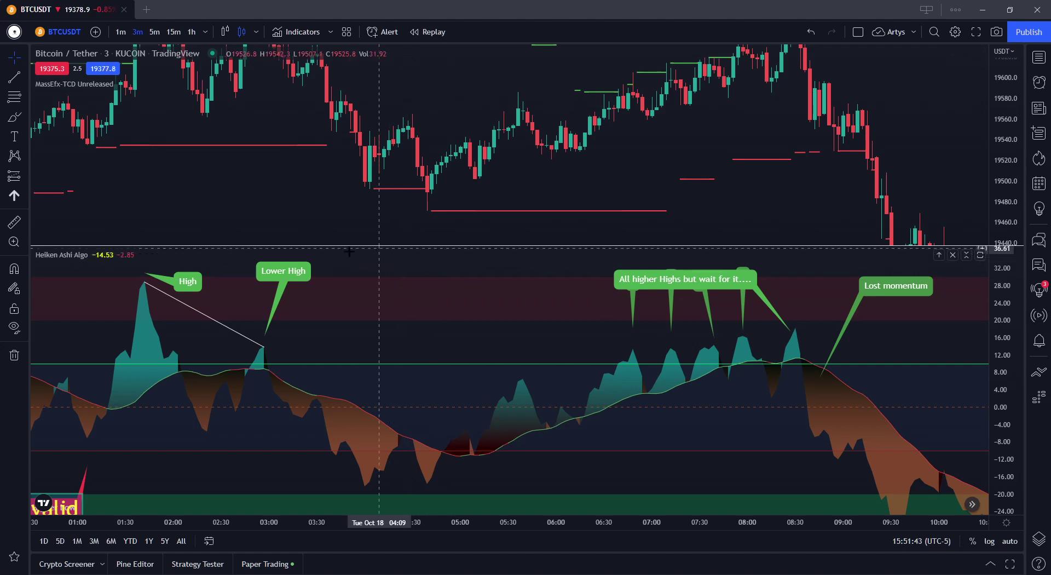
key(alt+t)
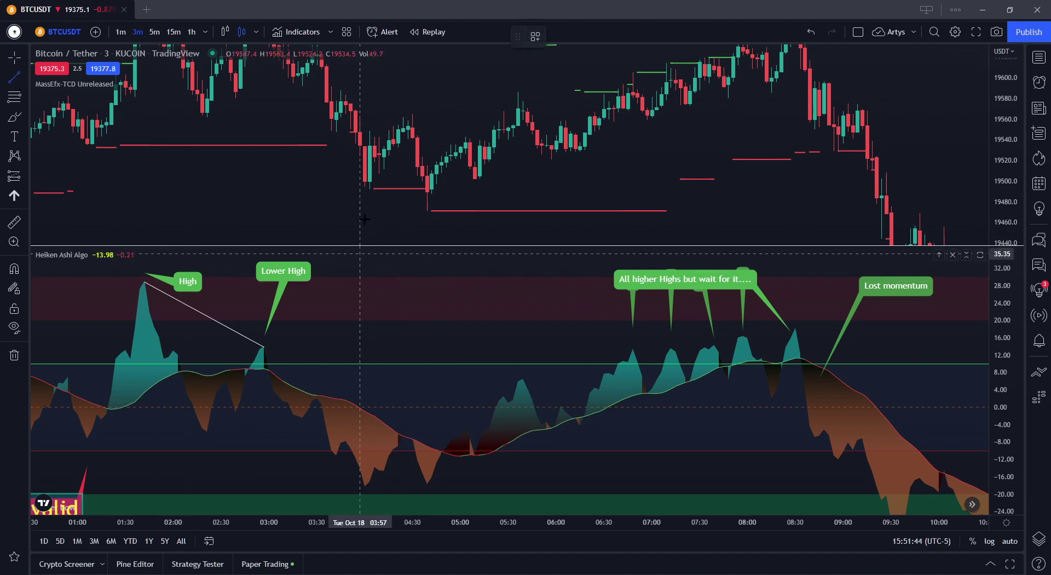
click(370, 188)
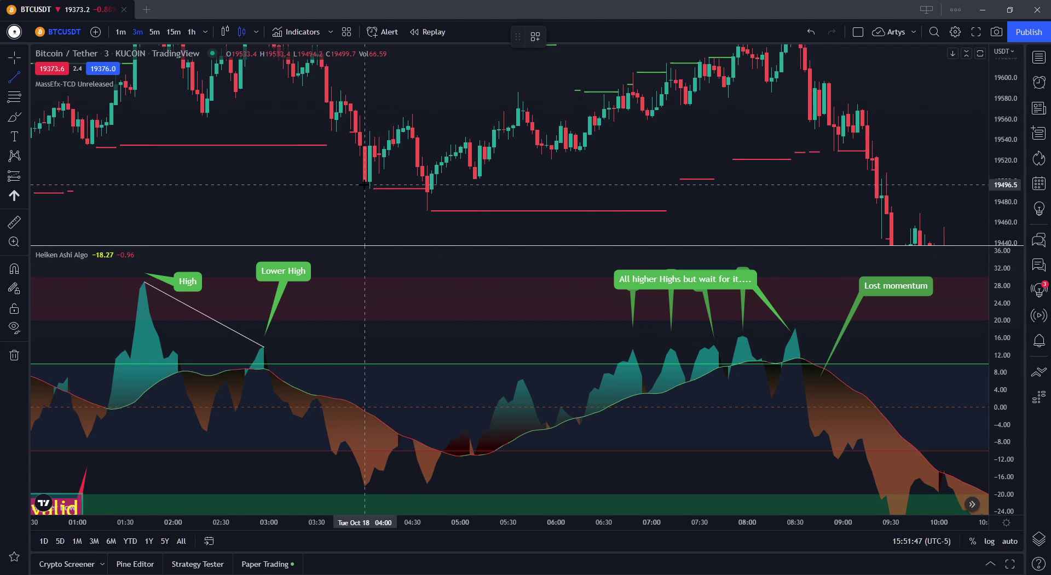
click(427, 210)
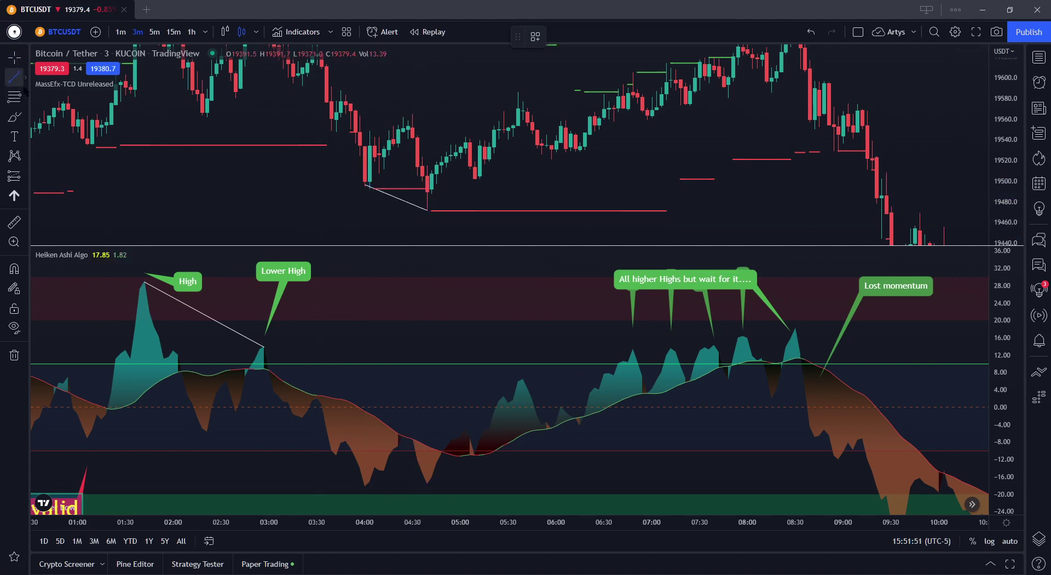
click(364, 484)
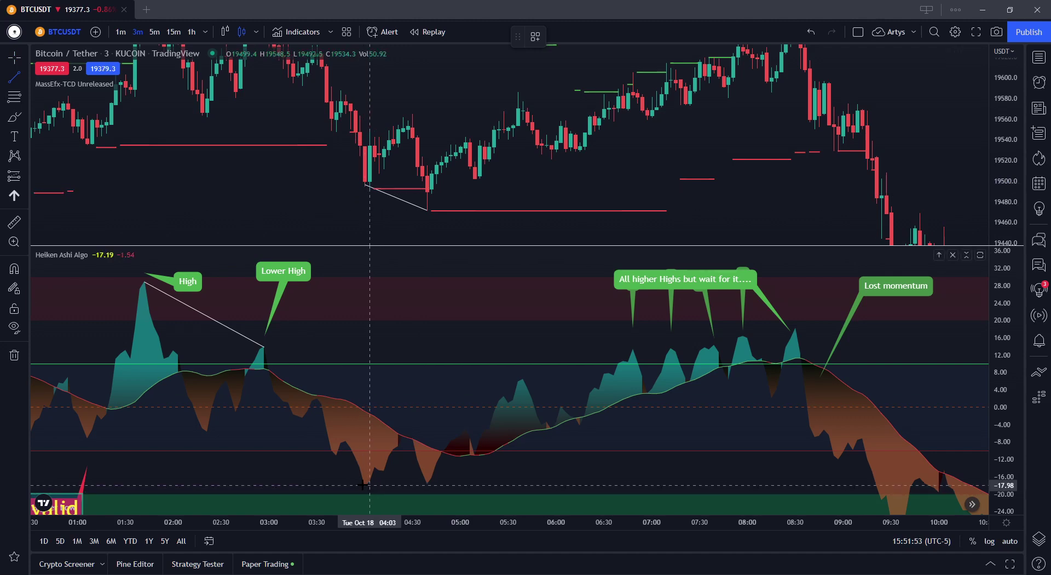
click(427, 483)
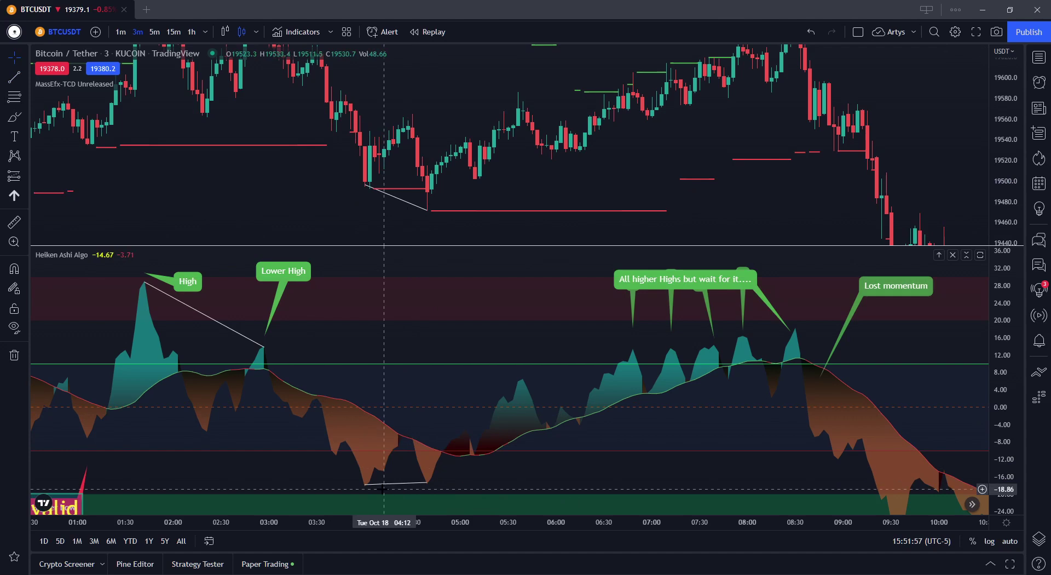
Compare the price lows at 04:00 and 04:39 with the matching oscillator lows and their trend line.
click(365, 486)
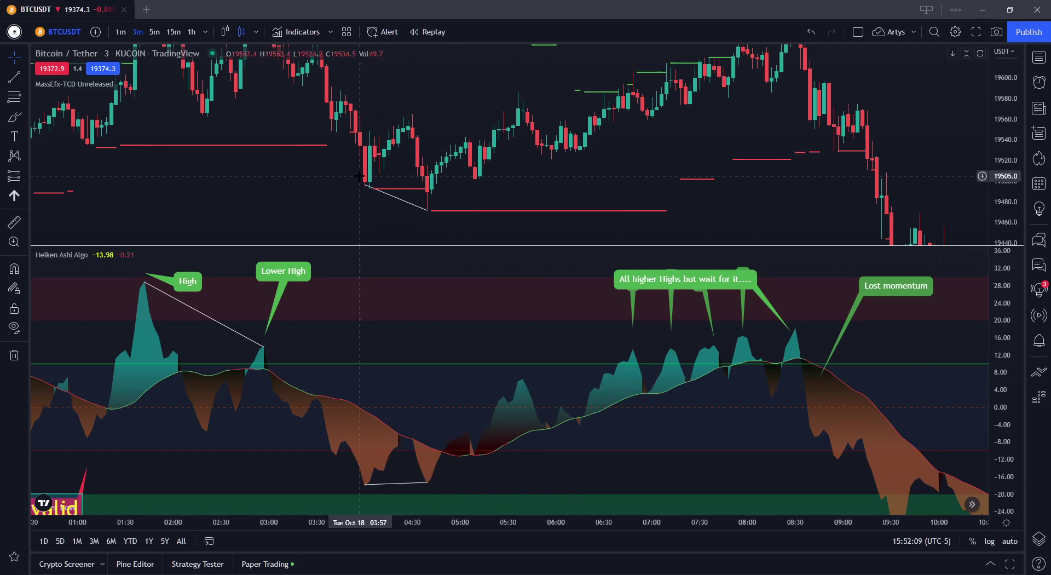
click(426, 211)
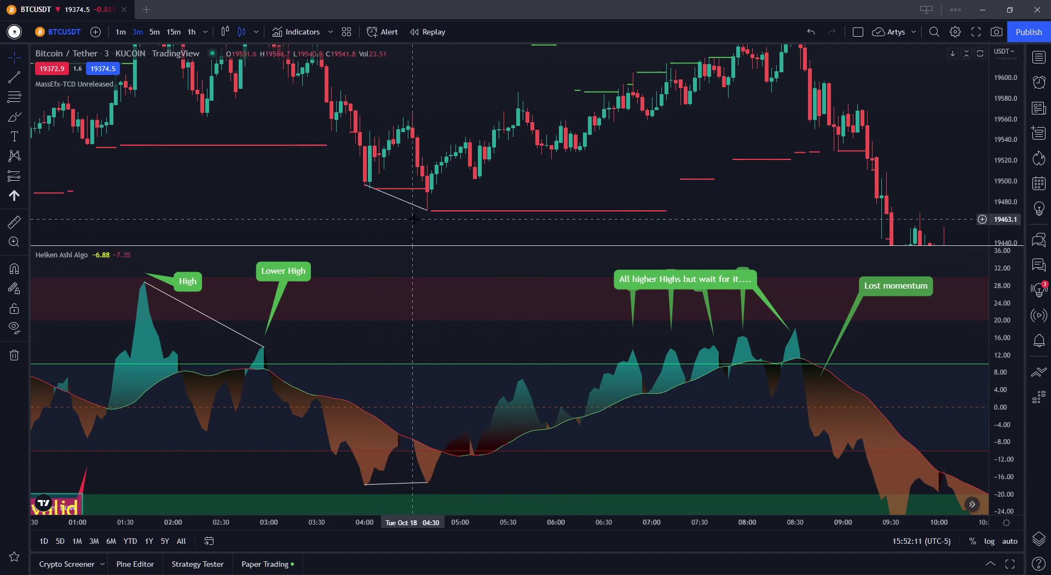
drag(566, 164, 530, 164)
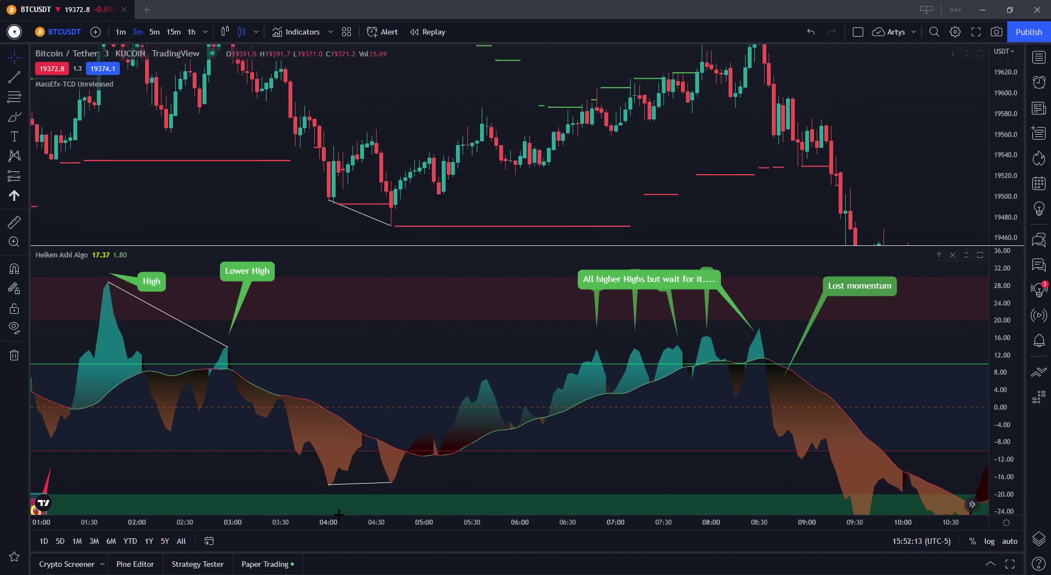
click(391, 483)
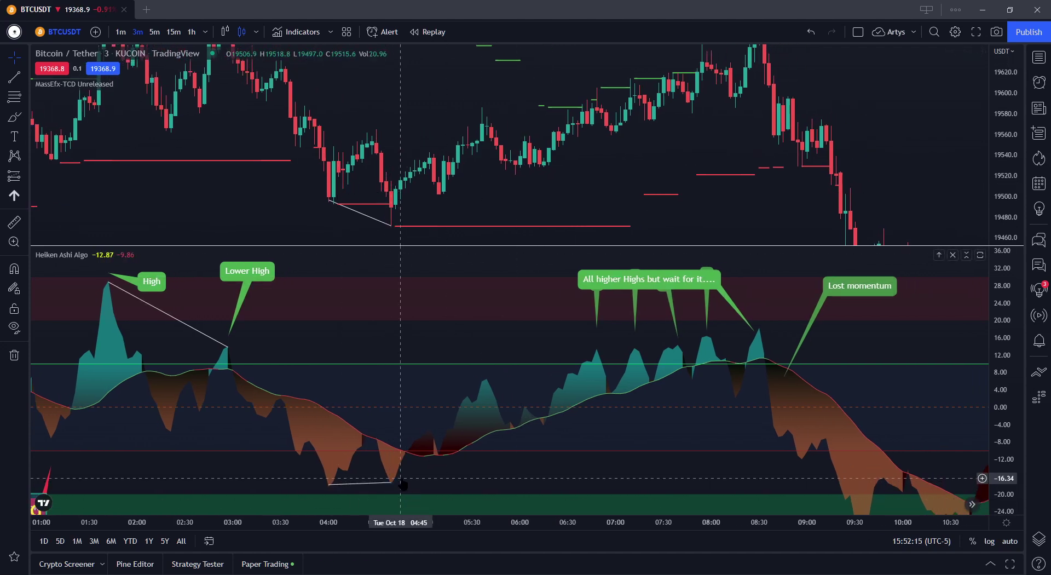
mouse_move(295, 487)
mouse_down()
mouse_move(383, 452)
mouse_move(415, 453)
mouse_up()
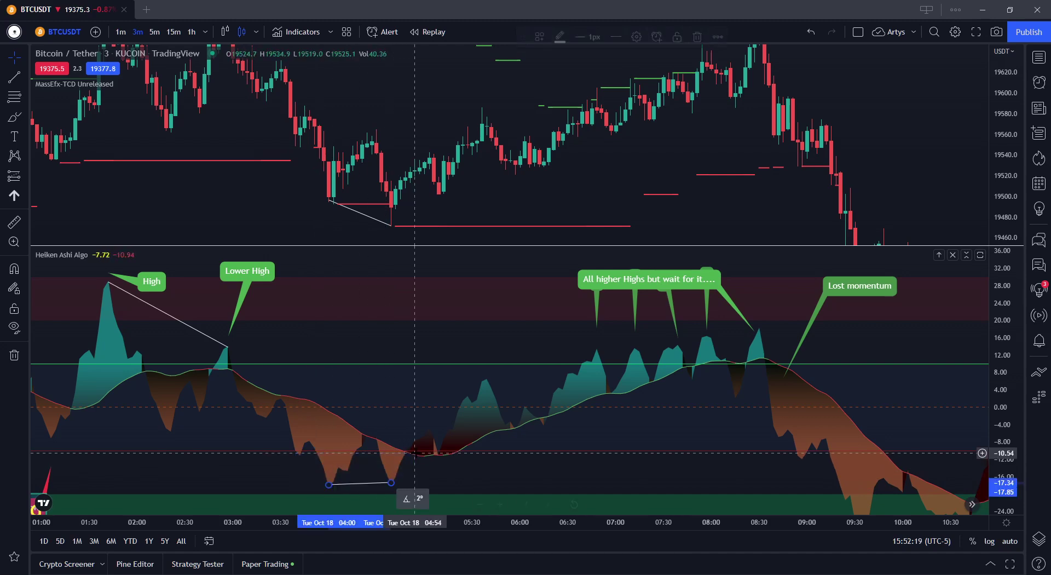
Examine the oscillator peaks under the All higher Highs callouts against the price highs from about 06:45 to 08:30.
drag(281, 311, 67, 353)
drag(209, 393, 551, 442)
drag(573, 339, 369, 347)
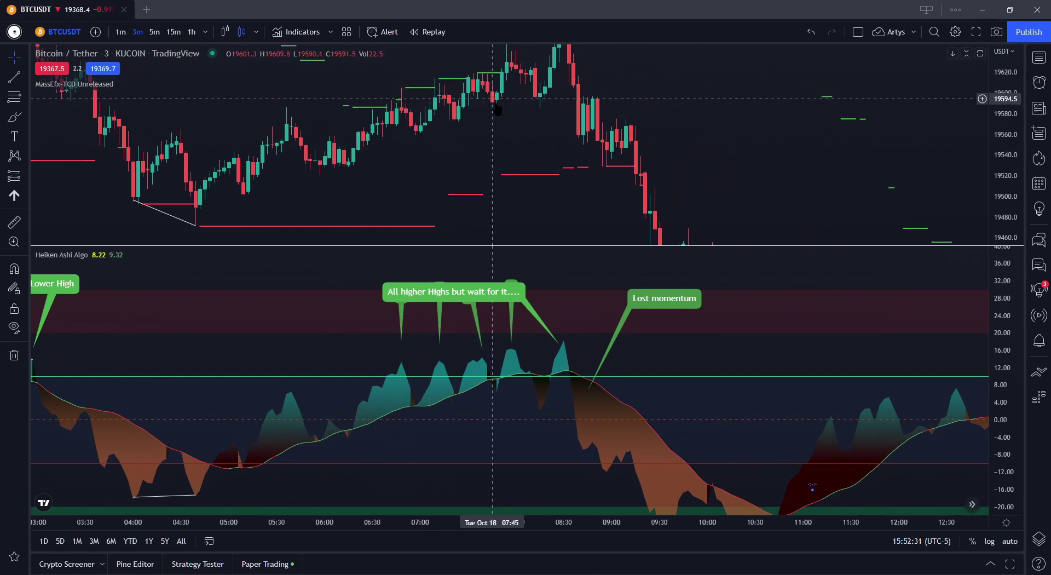
drag(438, 160, 425, 179)
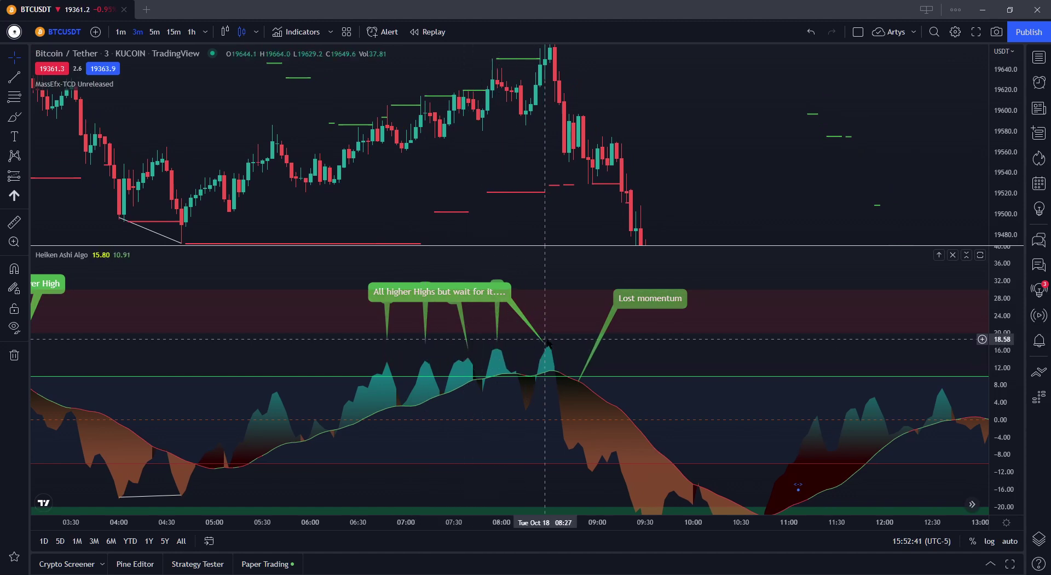
drag(541, 141, 541, 183)
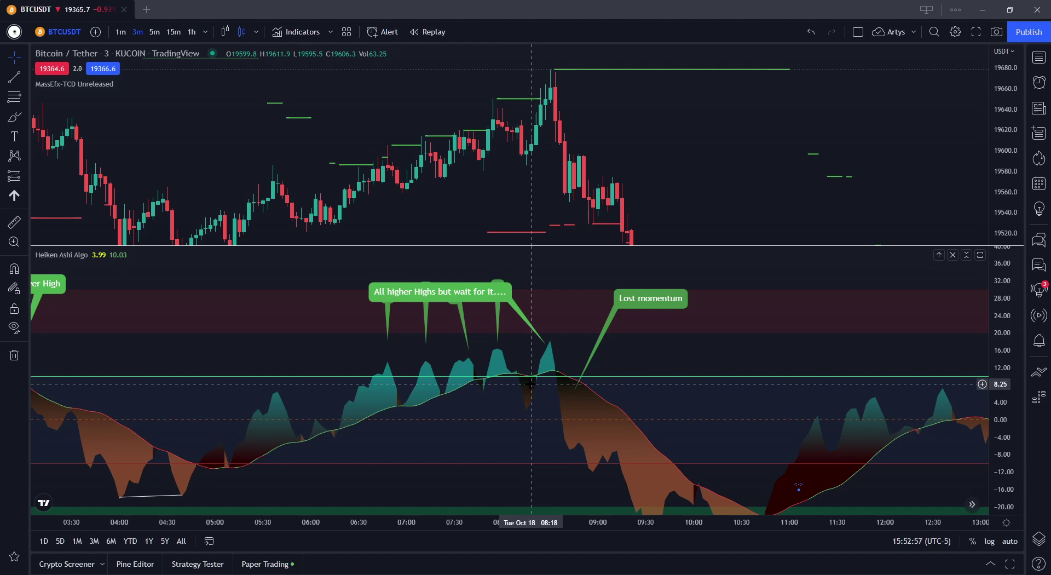
scroll(531, 384, up, 3)
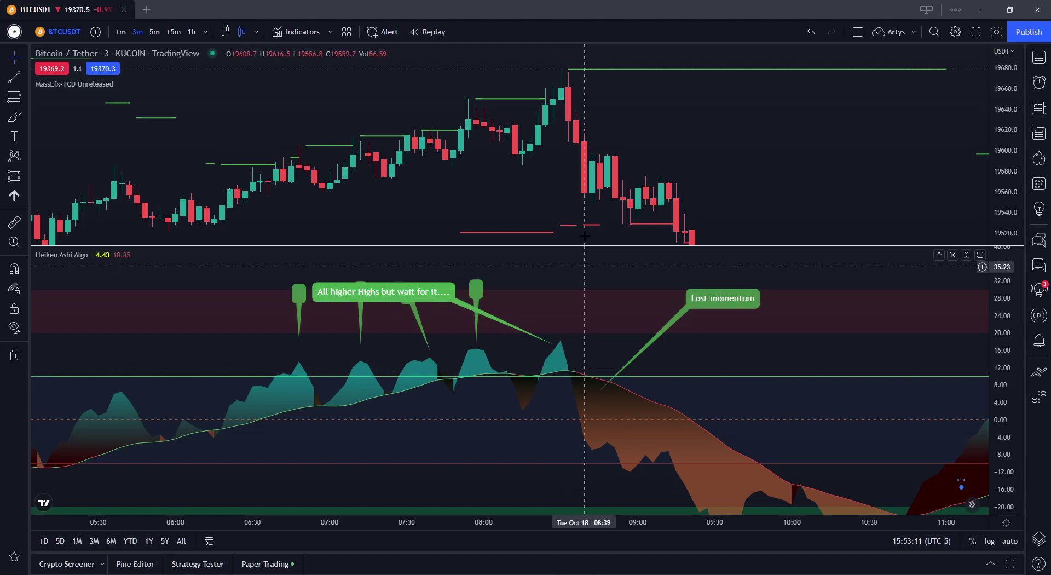
Highlight the price drop between about 08:33 and 09:18 with a temporary box on the price chart.
drag(561, 213, 541, 164)
drag(547, 98, 664, 147)
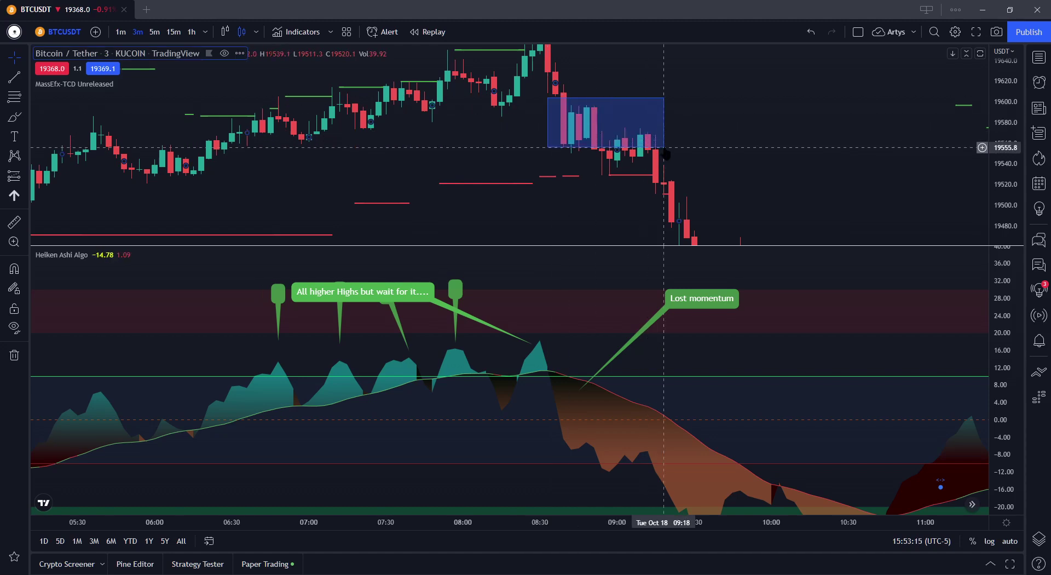
key(Escape)
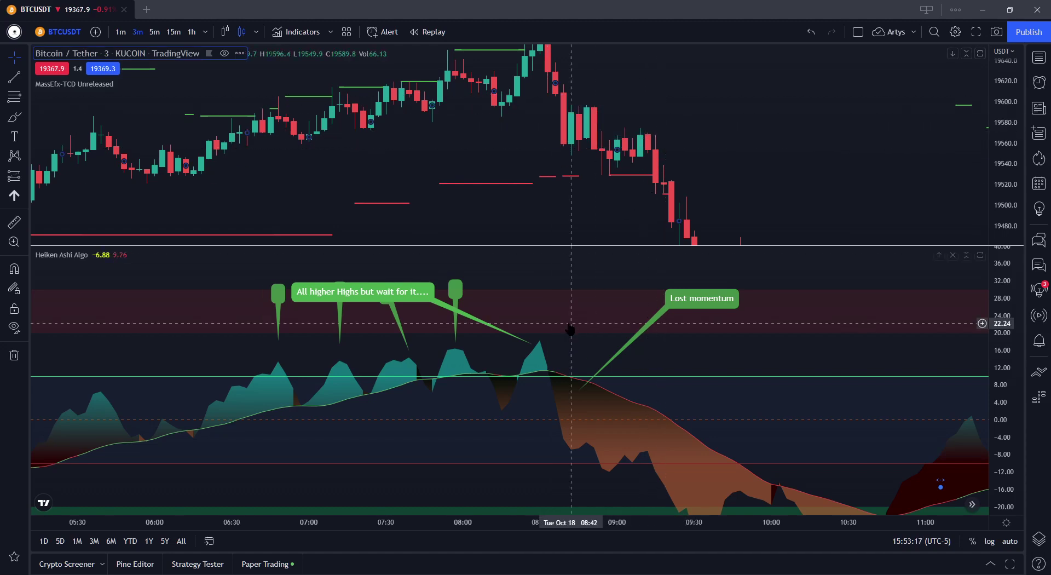
Highlight the oscillator's Lost momentum area from about 08:33 to 08:51 with a temporary box, and compare it with the price candles above.
drag(547, 392, 592, 359)
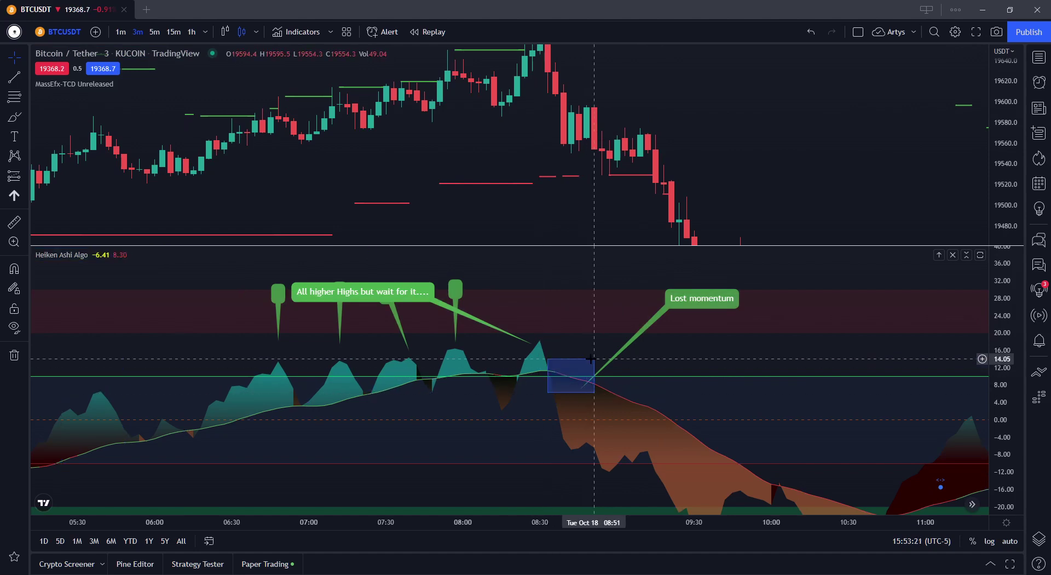
key(Escape)
click(579, 391)
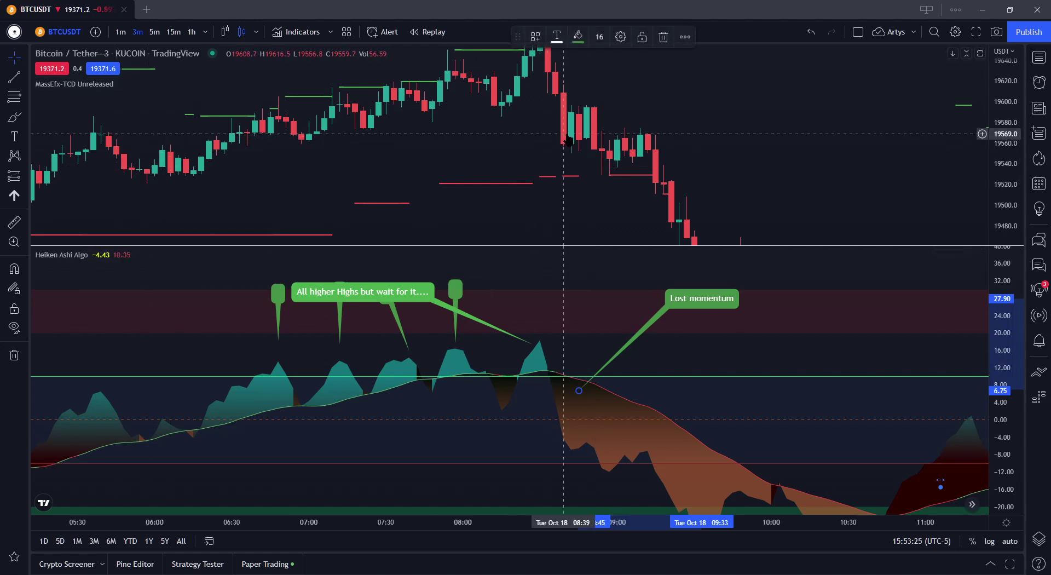
drag(562, 193, 566, 233)
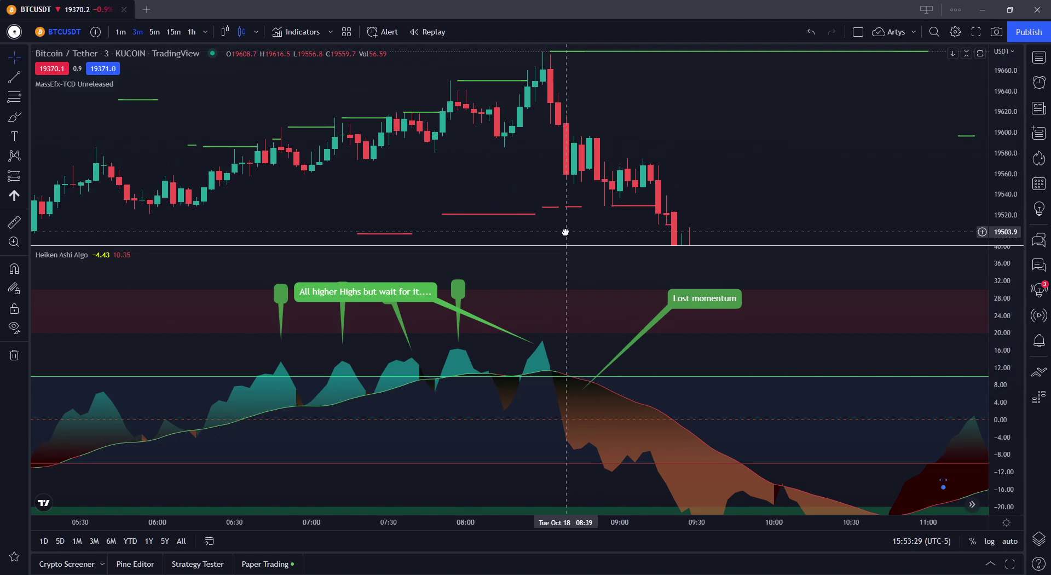
Draw a trend line on the price chart from the low at 00:30, at about 19539, to the low at 01:06.
drag(366, 332, 640, 303)
scroll(428, 327, down, 3)
scroll(427, 327, down, 2)
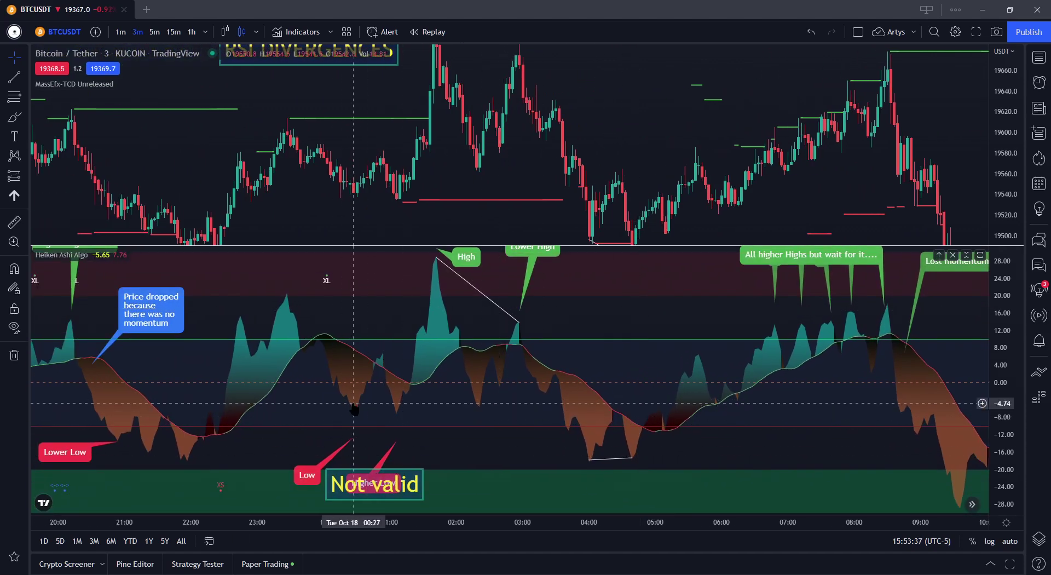
drag(363, 223, 369, 230)
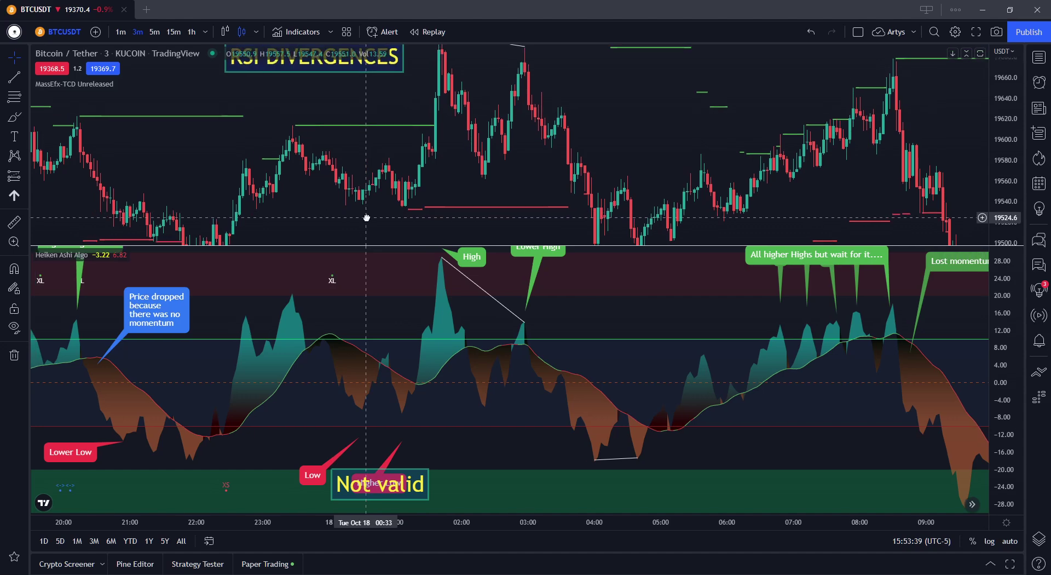
scroll(375, 394, up, 5)
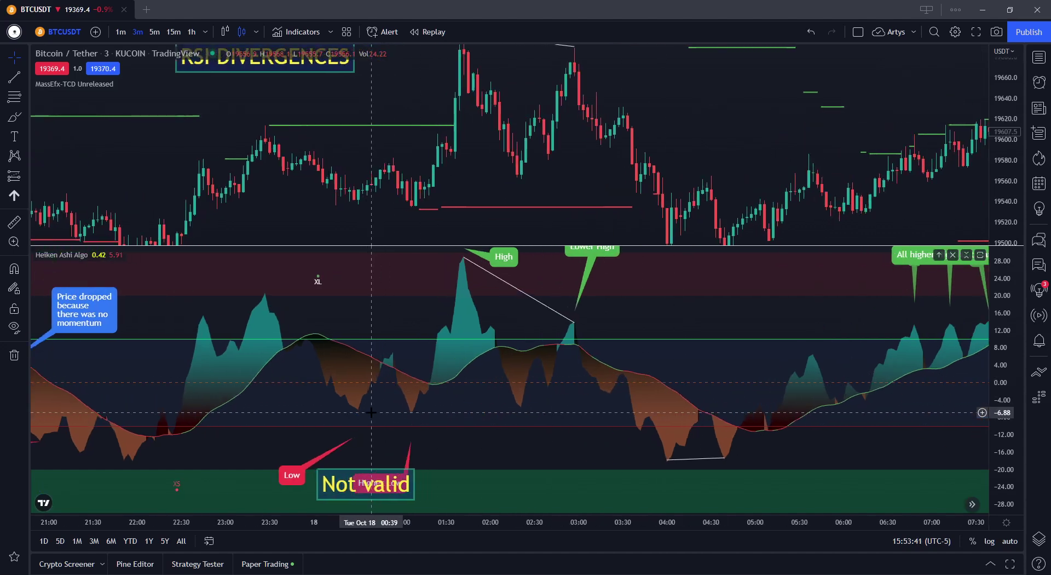
key(alt+t)
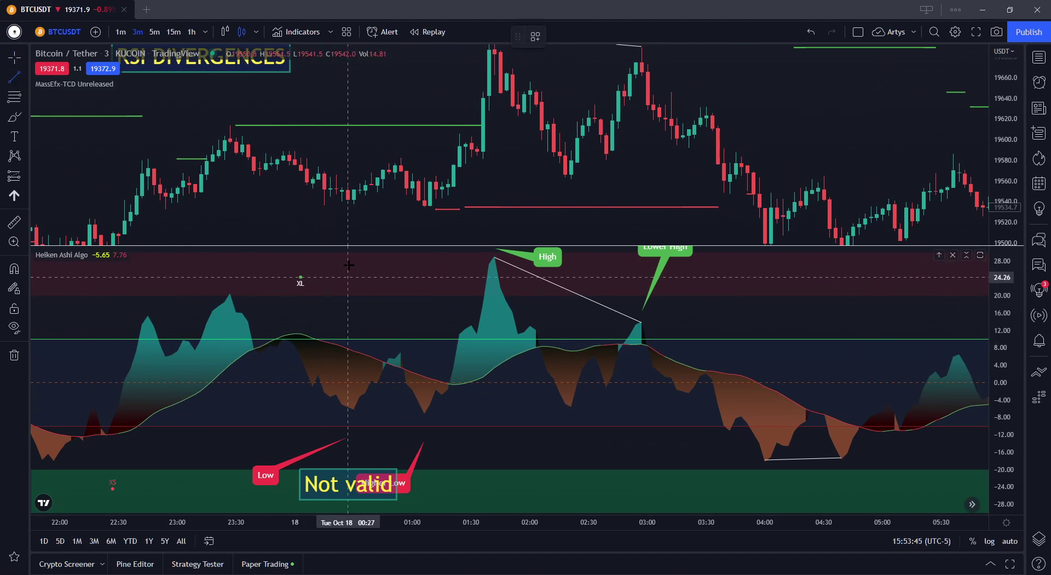
click(354, 202)
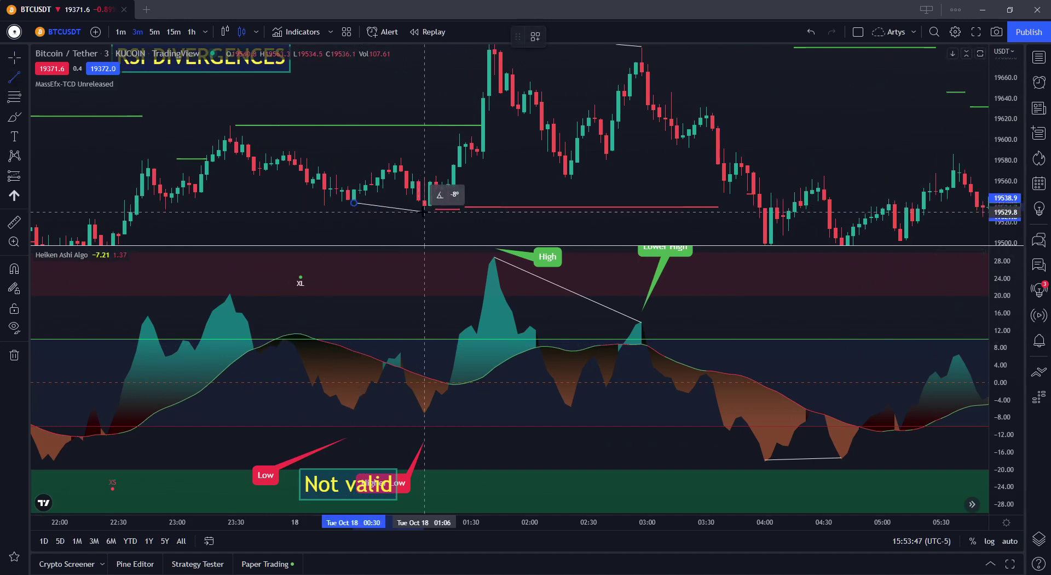
click(424, 208)
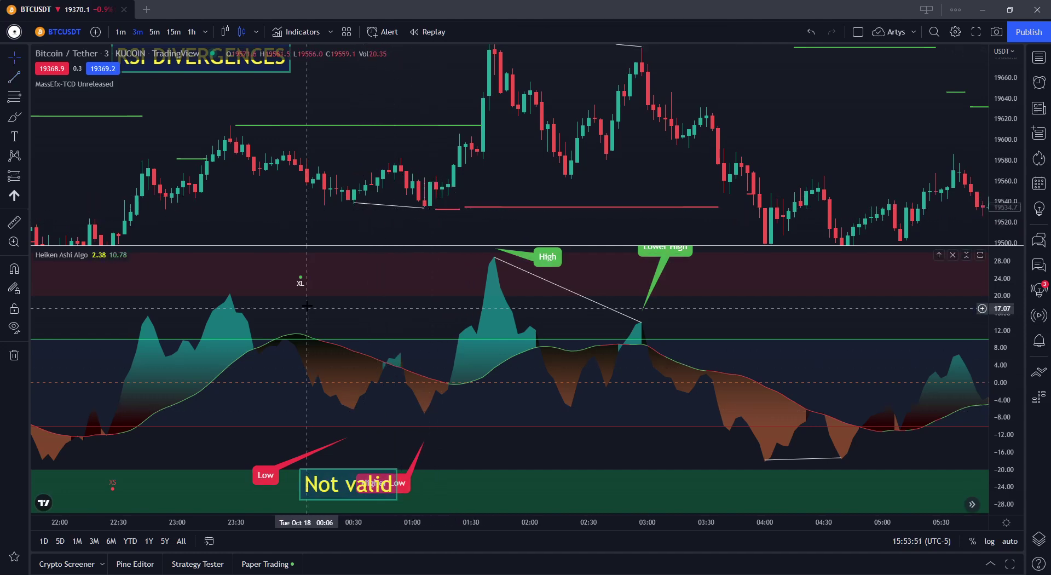
Draw a trend line on the oscillator from the low at 00:30, at about −6.12, to the low at 01:06, at about −6.88.
click(21, 76)
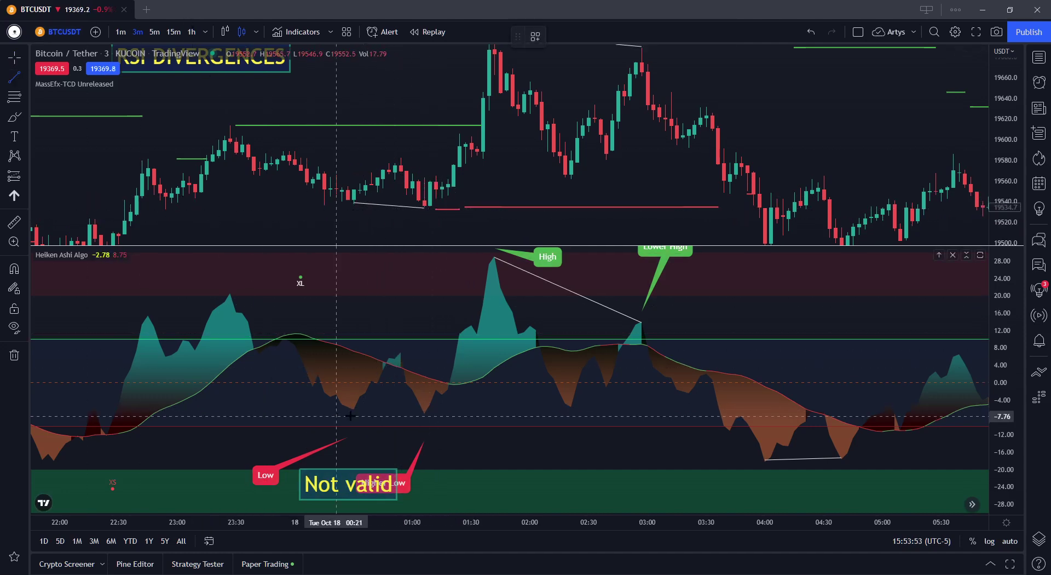
click(424, 412)
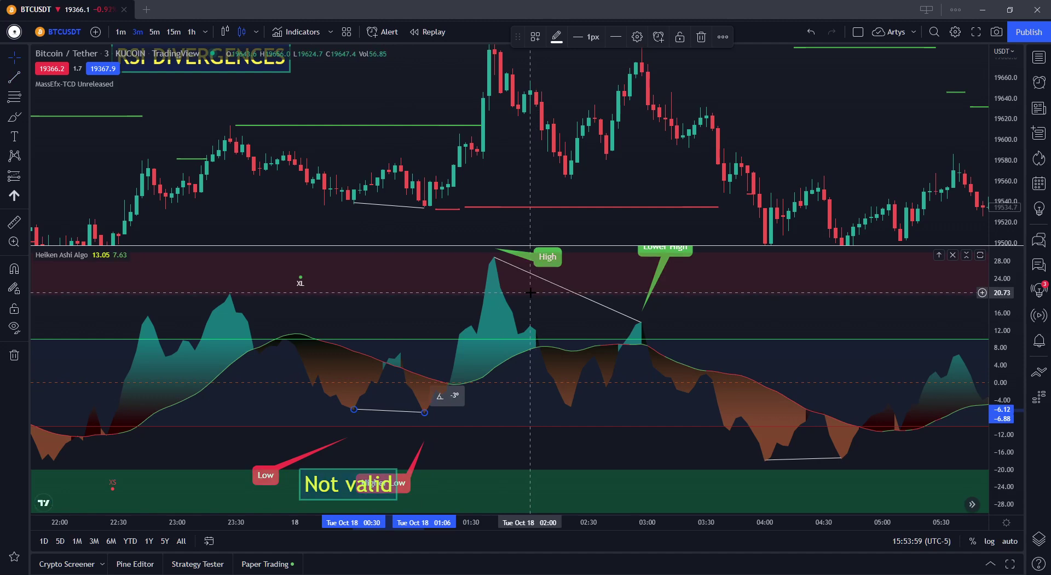
click(366, 416)
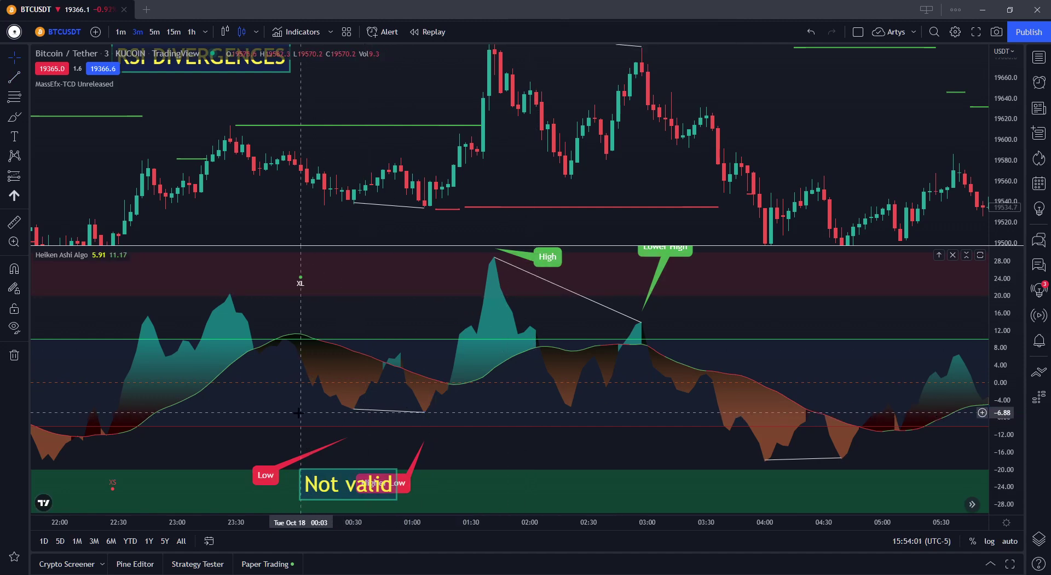
drag(277, 390, 482, 423)
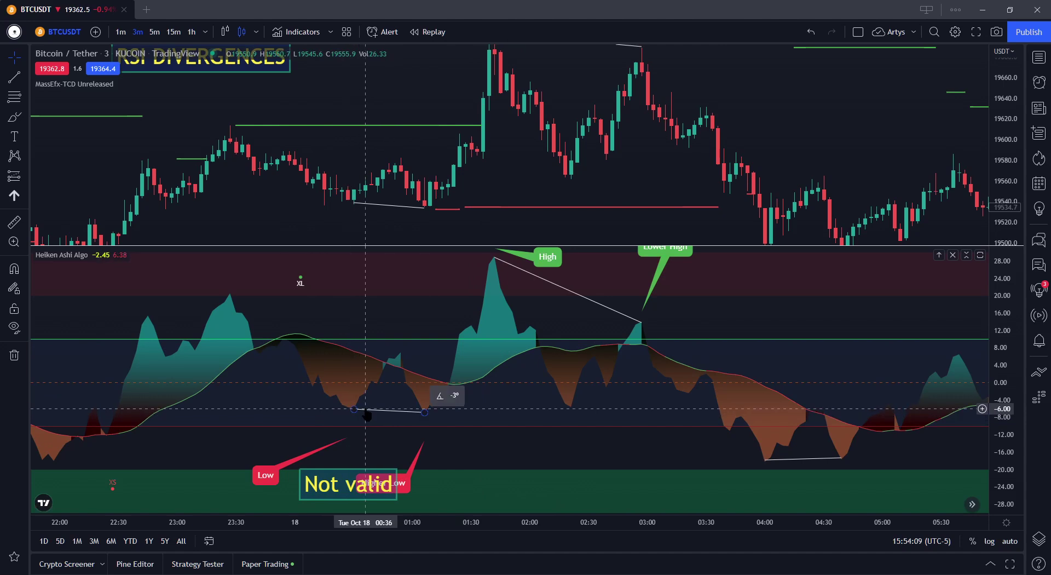
Delete the oscillator trend line between 00:30 and 01:06, together with the two low callouts and the Not valid label beneath it.
drag(367, 415, 371, 485)
key(Delete)
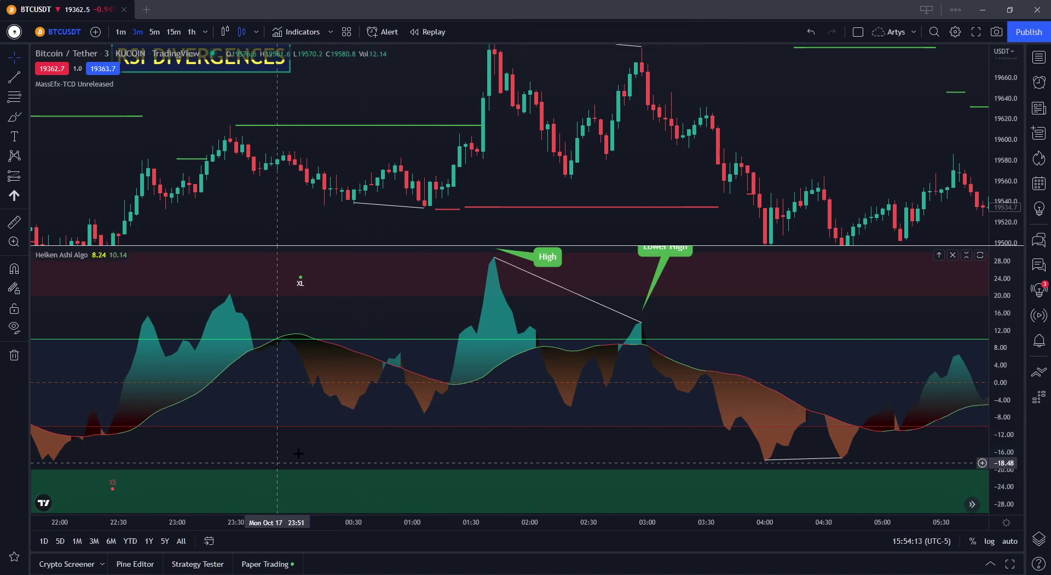
Draw a trend line on the oscillator from the High peak at 19:30, about 12.28, to the Higher High but.... peak at 20:12, about 14.30.
scroll(378, 433, left, 5)
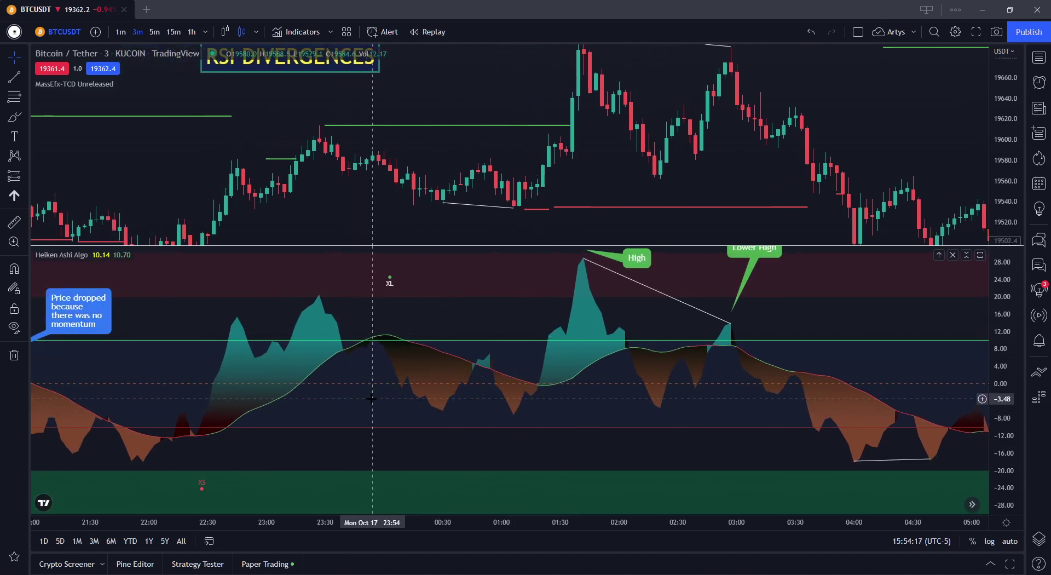
scroll(372, 372, left, 10)
scroll(598, 416, left, 1)
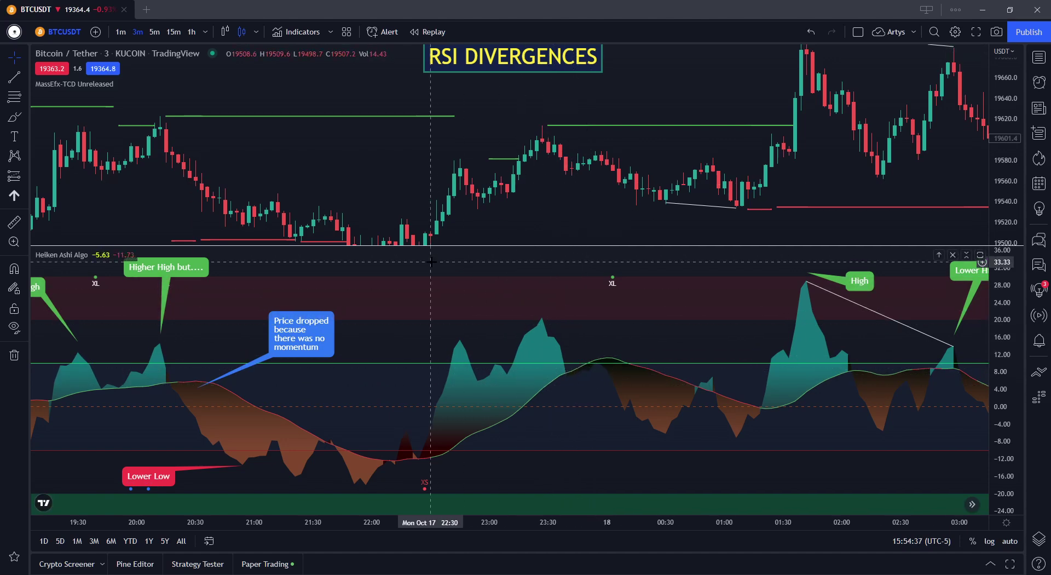
scroll(535, 193, left, 5)
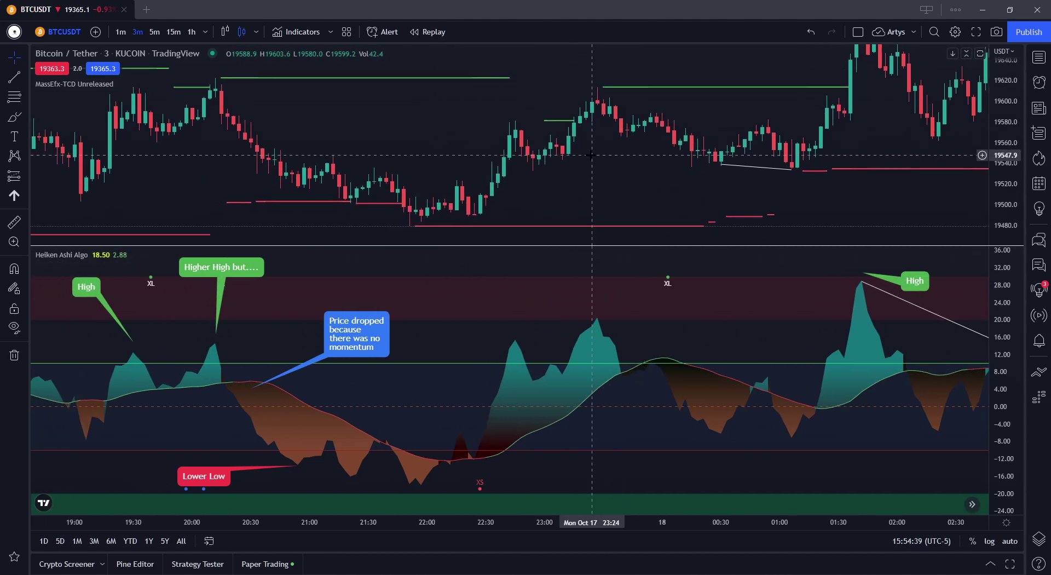
drag(425, 278, 573, 275)
drag(363, 279, 474, 184)
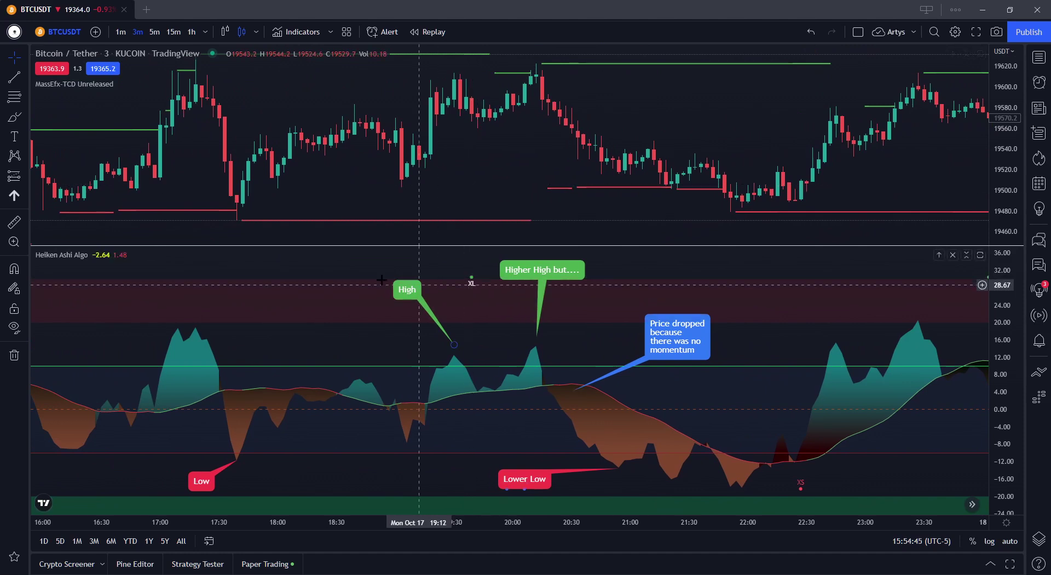
drag(486, 129, 453, 129)
click(15, 77)
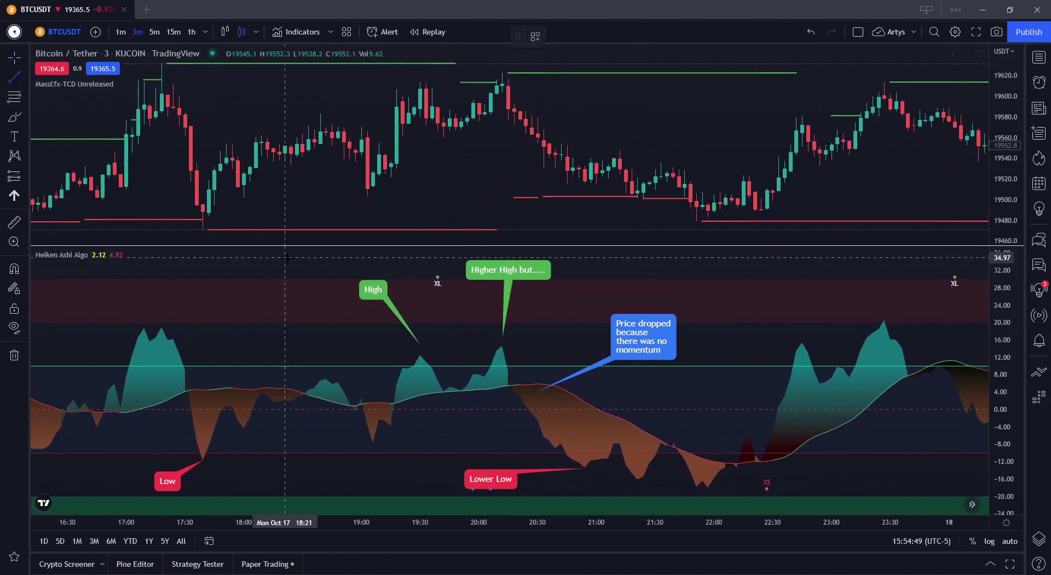
click(419, 355)
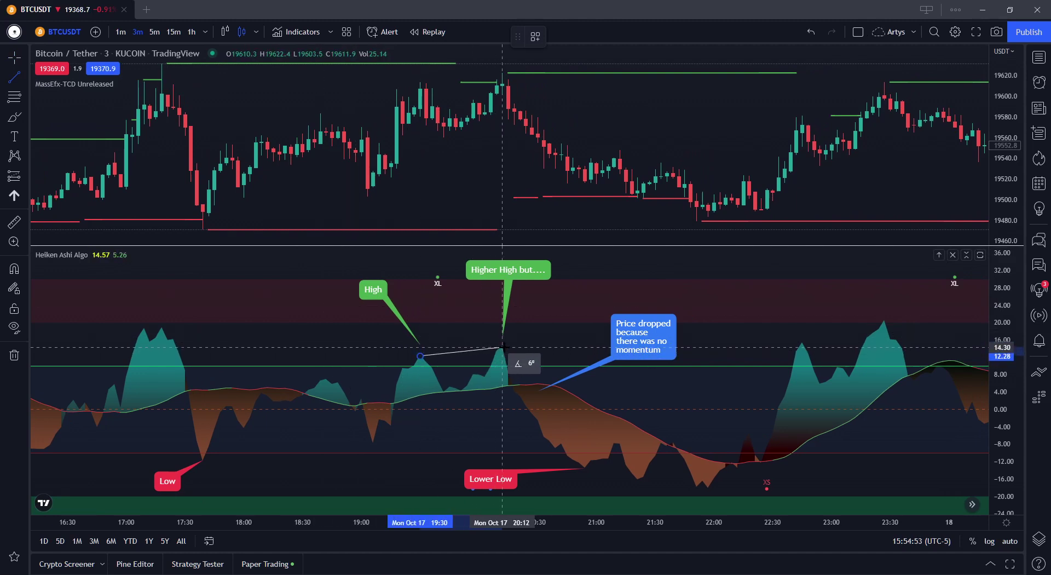
click(503, 347)
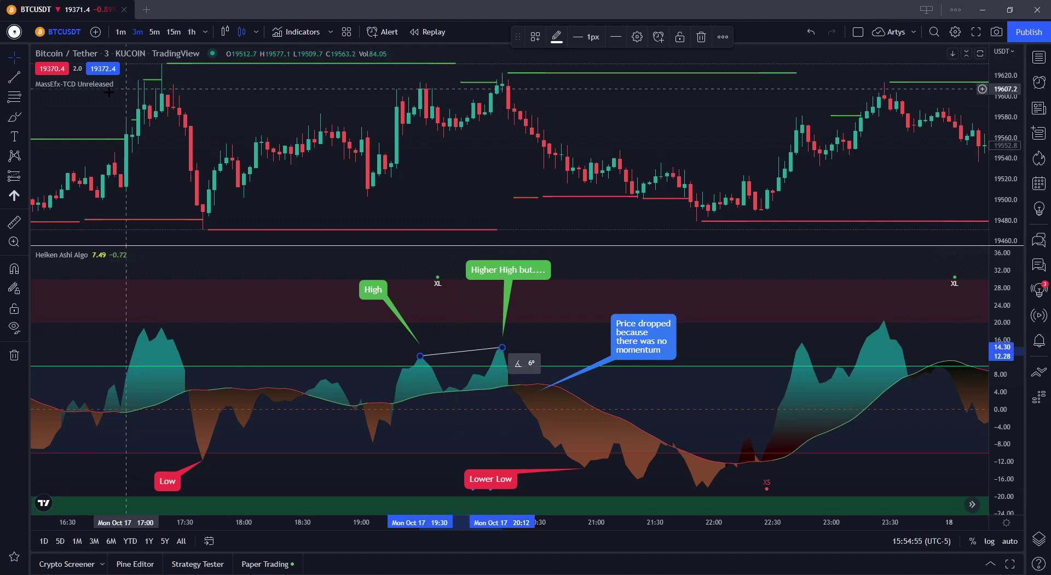
Draw a matching trend line on the price chart from the 19:30 high, at about 19614.6, to the high at 20:12.
click(14, 77)
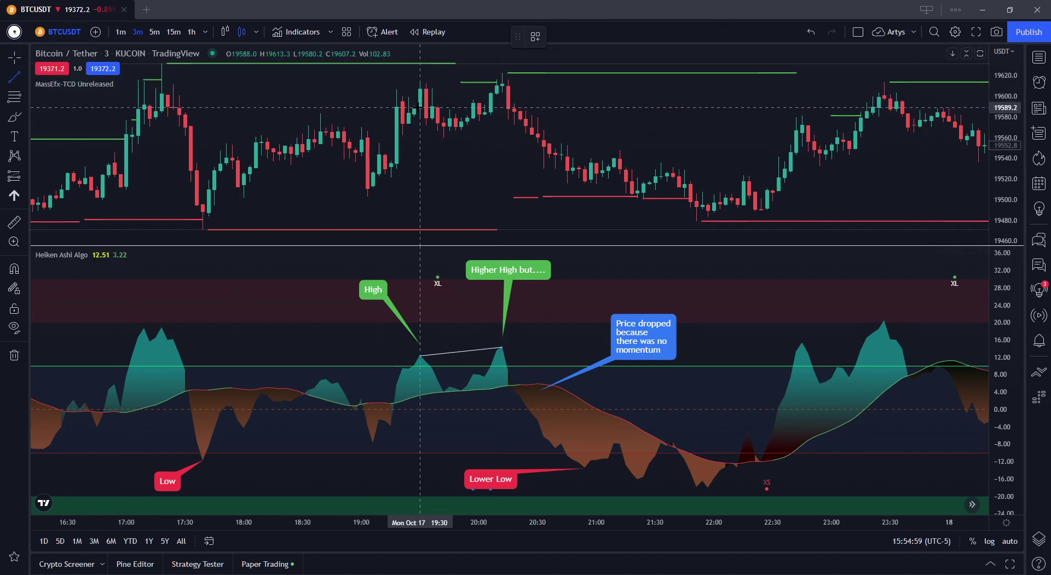
click(420, 80)
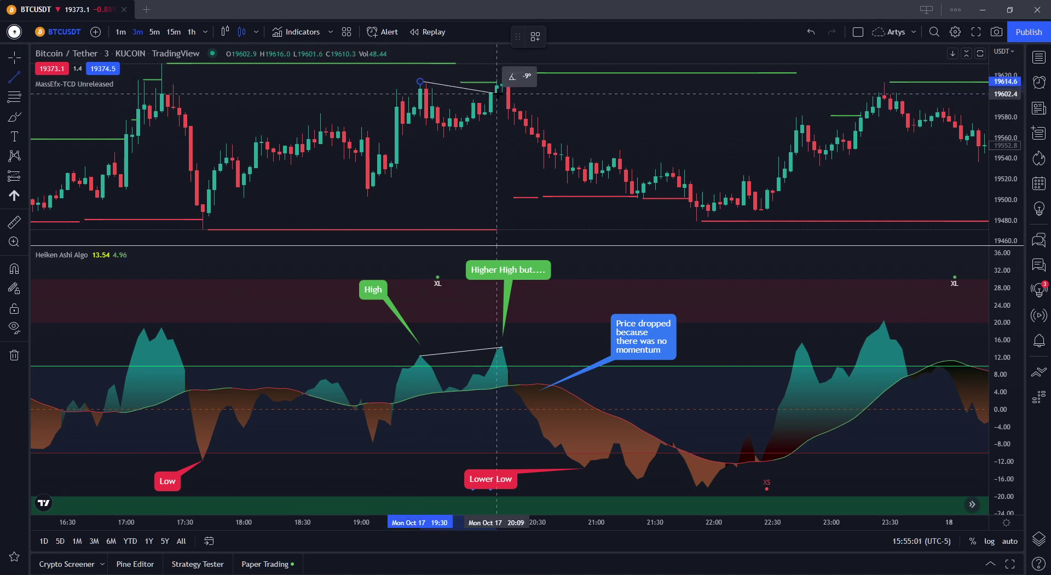
click(502, 73)
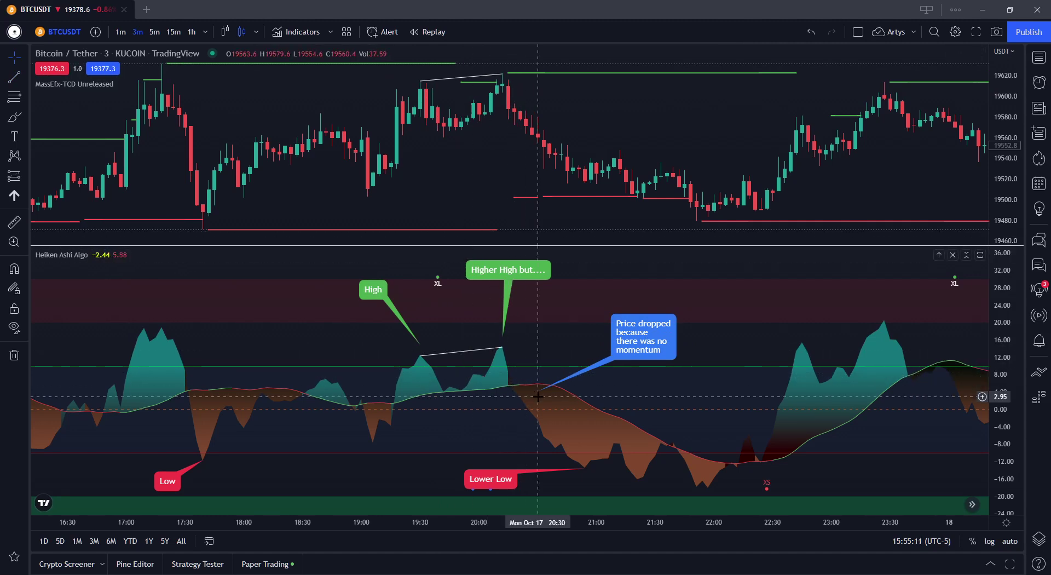
Highlight the oscillator's drop after the Higher High, from about 20:06 to 20:27, with a temporary box and inspect it up close.
drag(490, 402, 531, 370)
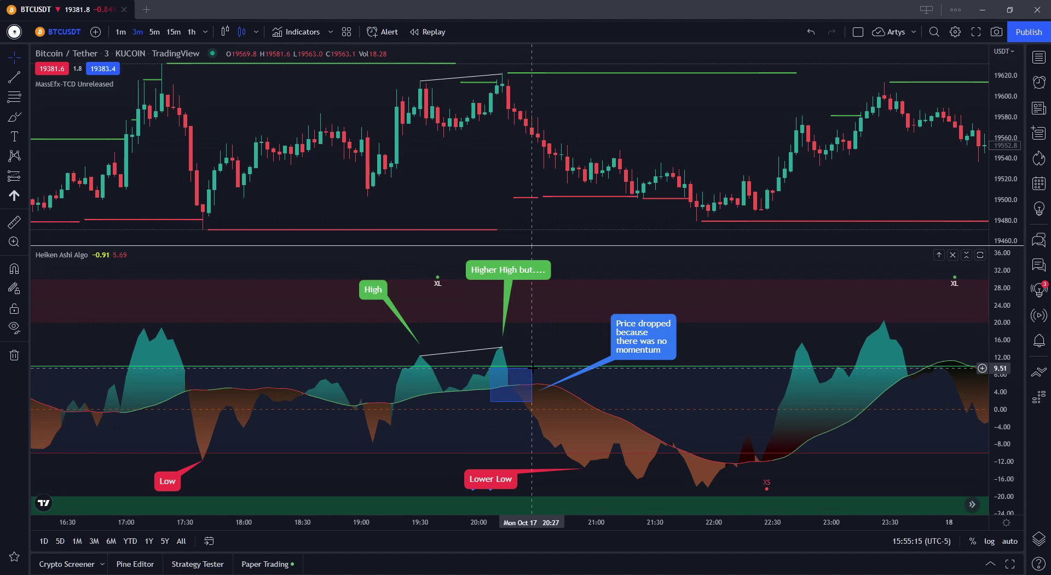
drag(532, 368, 532, 368)
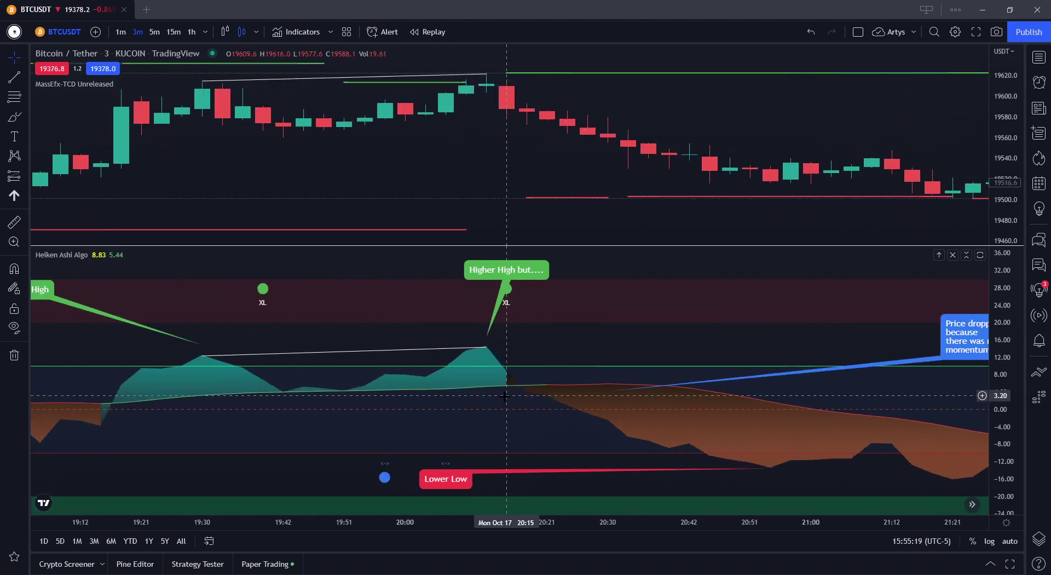
drag(514, 398, 521, 365)
scroll(520, 366, down, 5)
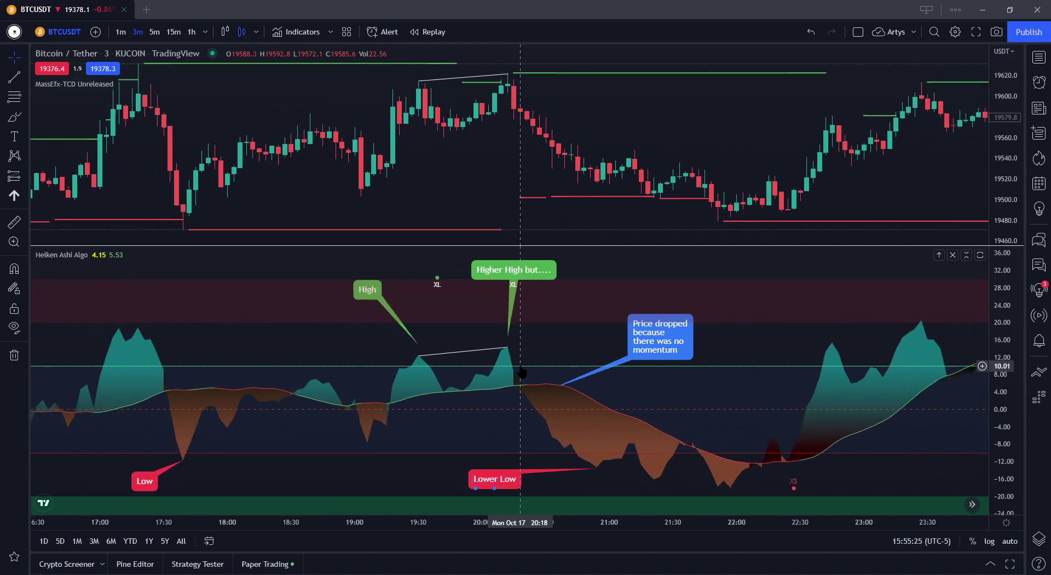
Draw a trend line on the oscillator from the Low at 17:39, about −11.55, to the Lower Low at 20:54, about −13.06.
drag(436, 193, 532, 167)
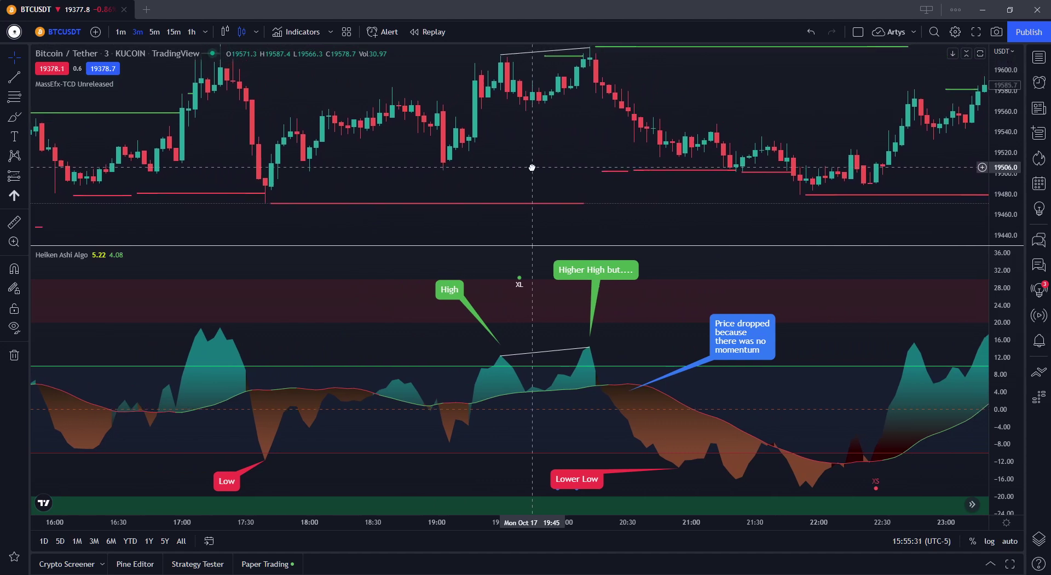
click(14, 76)
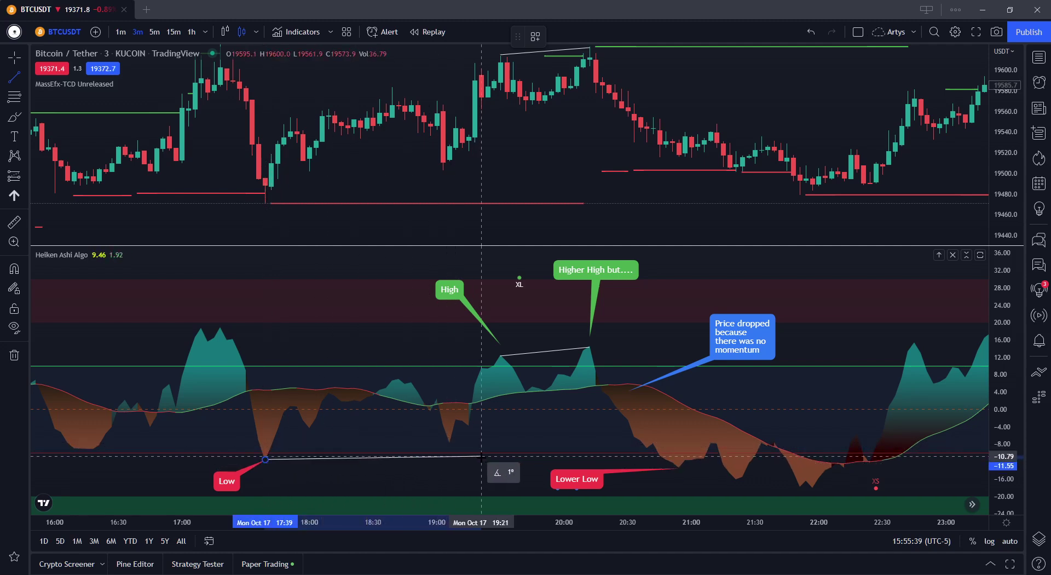
click(679, 466)
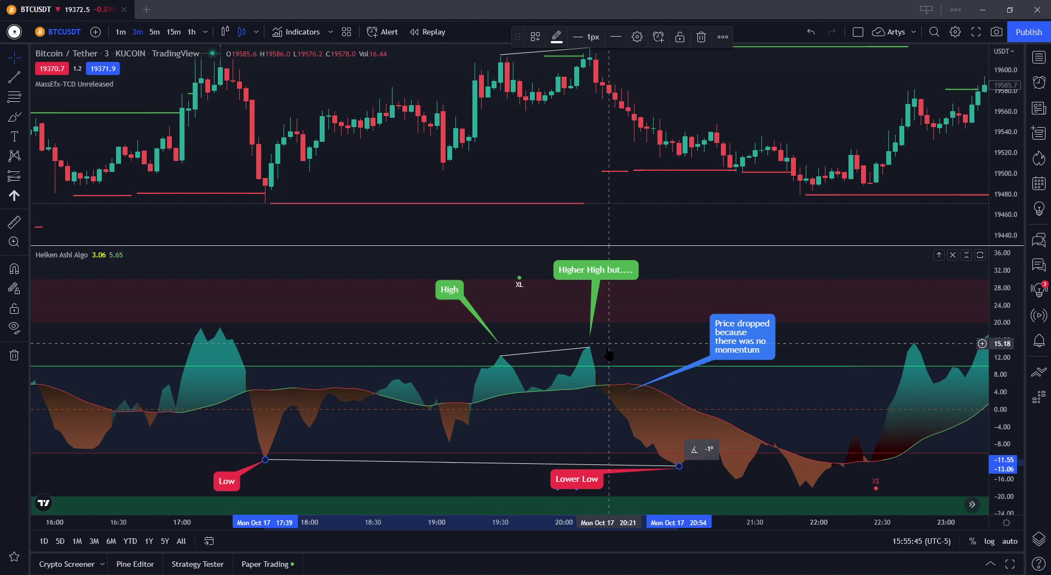
click(500, 459)
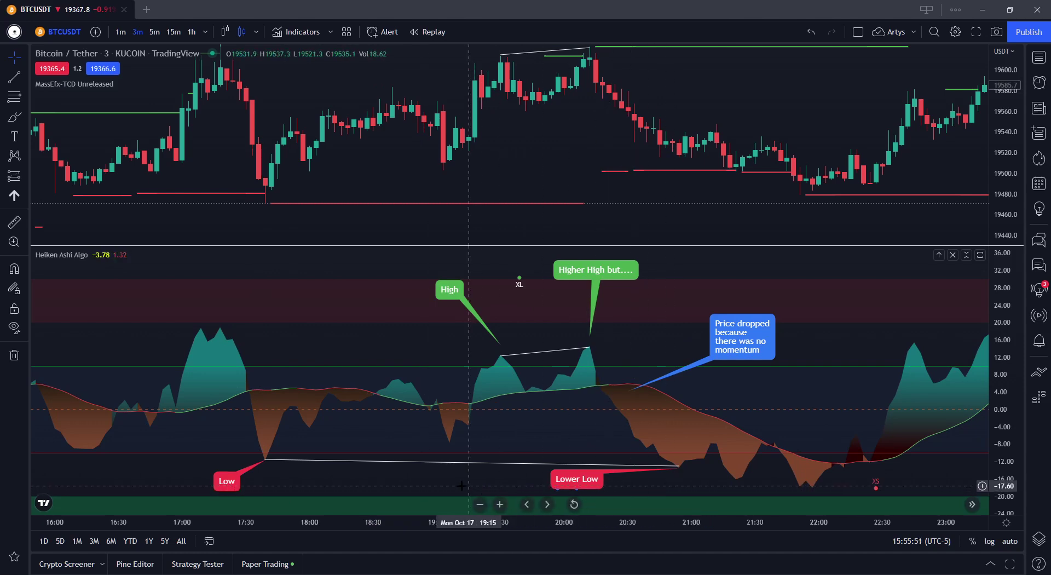
Draw a matching trend line on the price chart from the 17:39 low, about 19473.7, to the 20:54 low, about 19517.1.
click(14, 77)
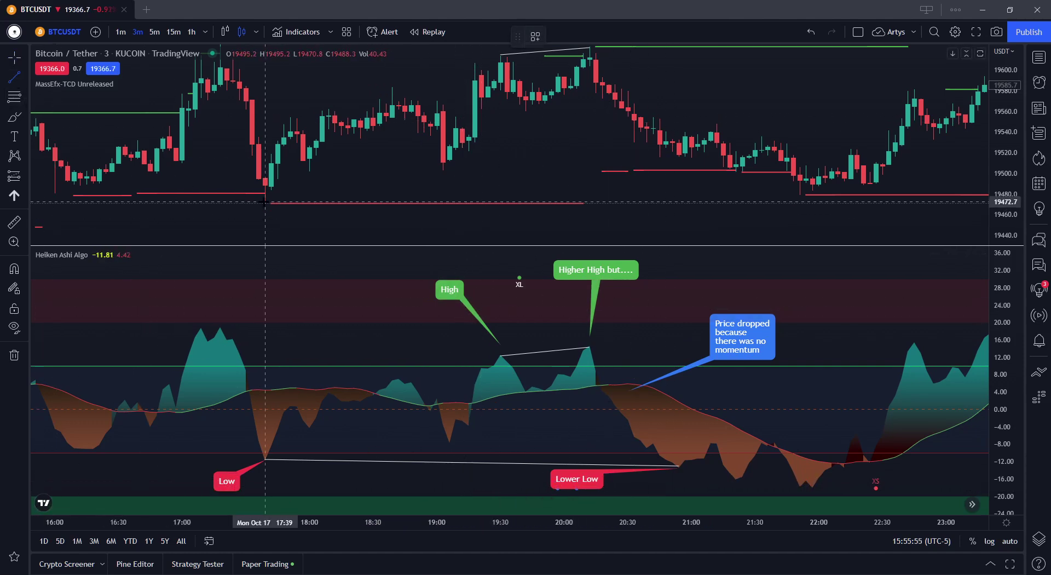
click(265, 201)
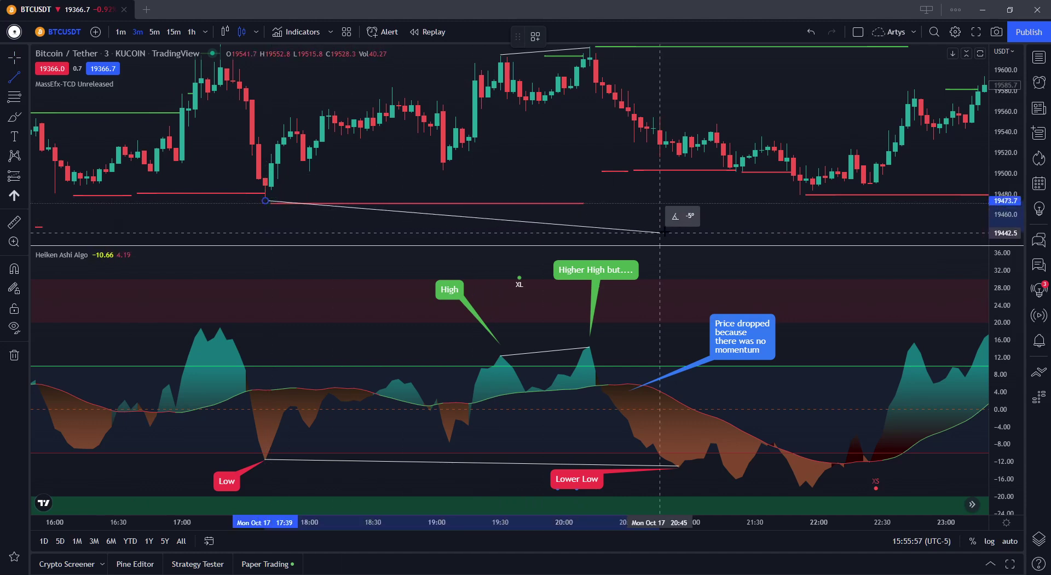
click(679, 156)
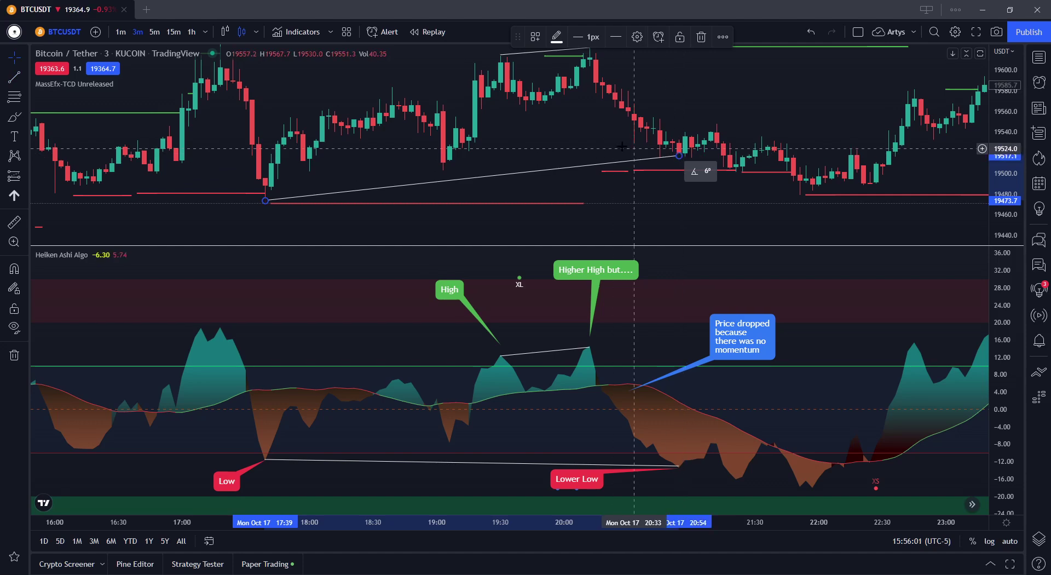
click(589, 140)
Draw a trend line on the price chart from the 20:54 low, about 19517.1, to the low at 22:27, about 19488.0.
drag(589, 140, 436, 165)
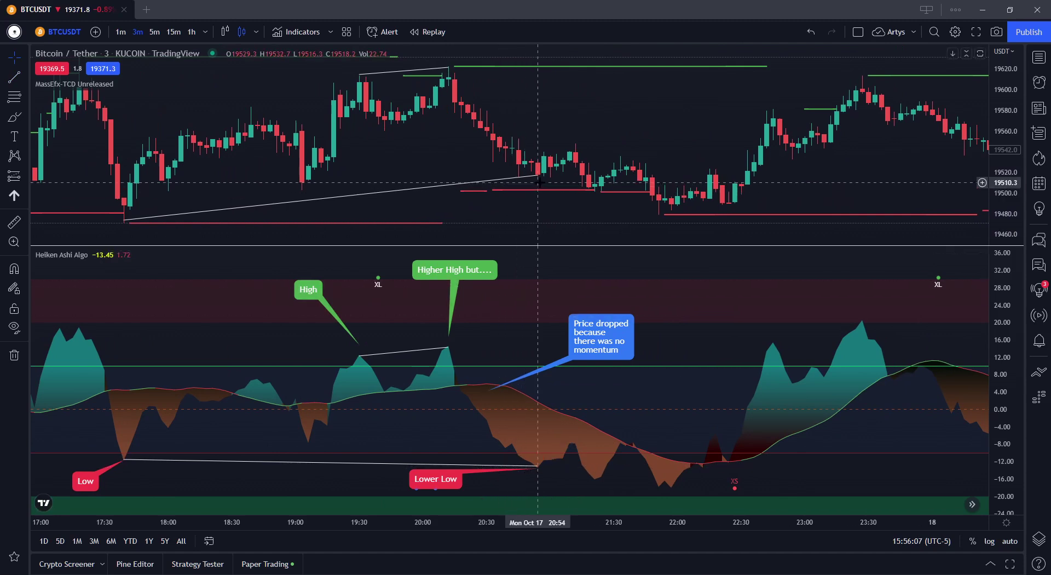
click(14, 77)
click(539, 175)
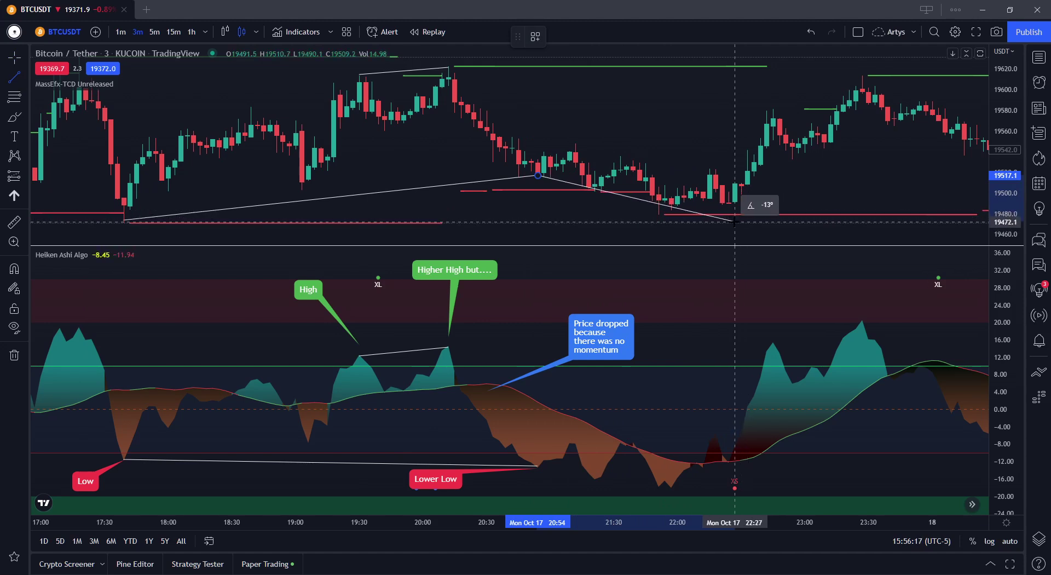
click(735, 205)
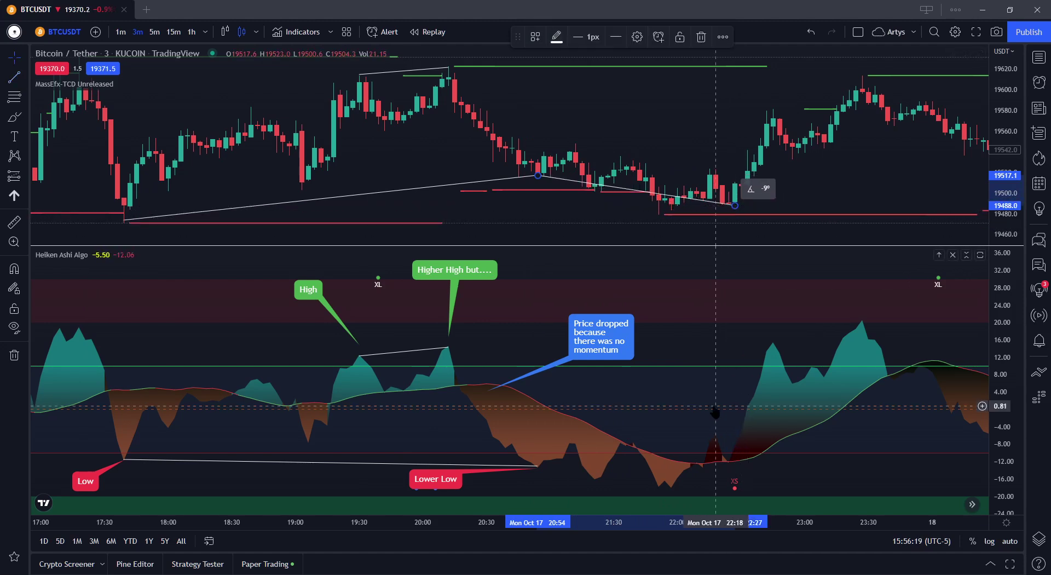
Examine the paired price and oscillator trend lines alongside the earlier oscillator swings from about 13:00 to 22:30.
drag(685, 414, 828, 399)
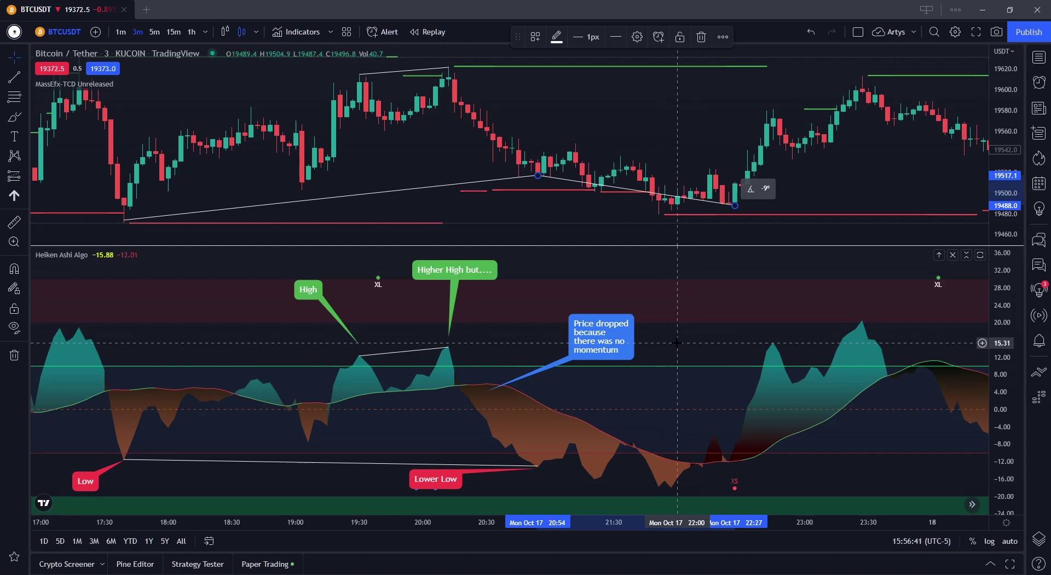
scroll(665, 359, down, 3)
drag(381, 356, 455, 356)
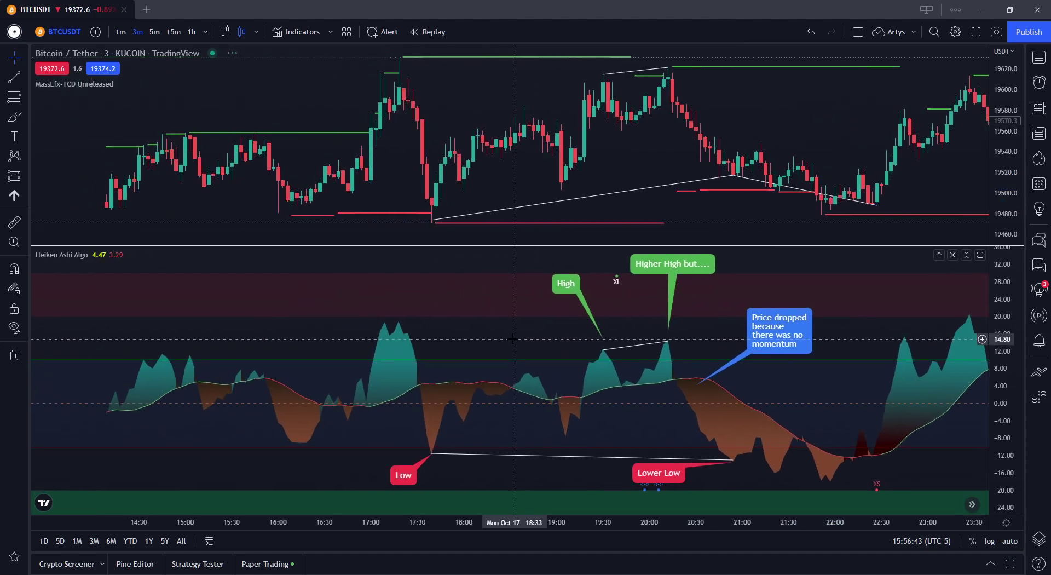
drag(319, 333, 378, 329)
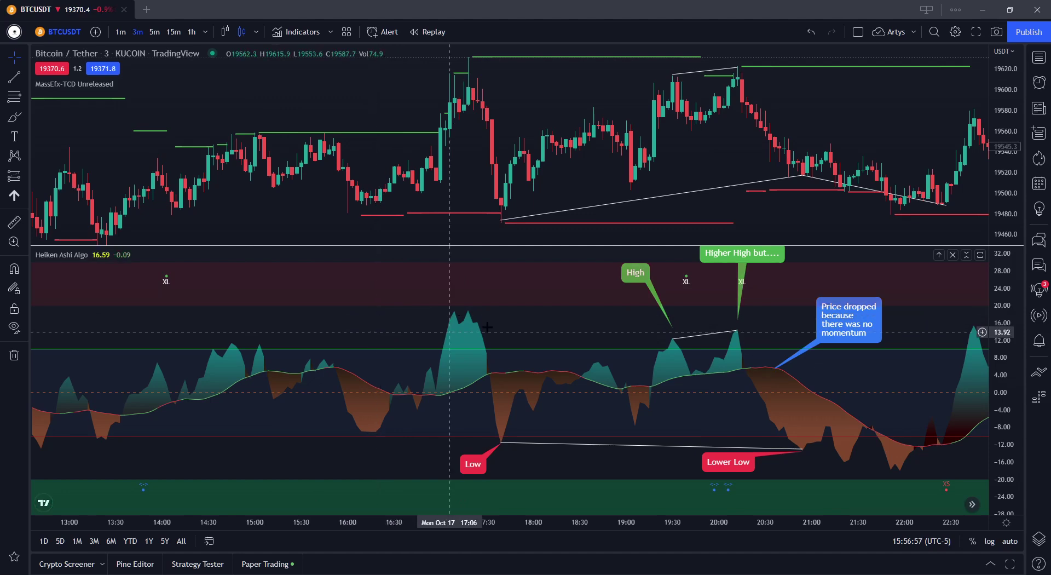
scroll(376, 329, right, 5)
drag(376, 339, 359, 330)
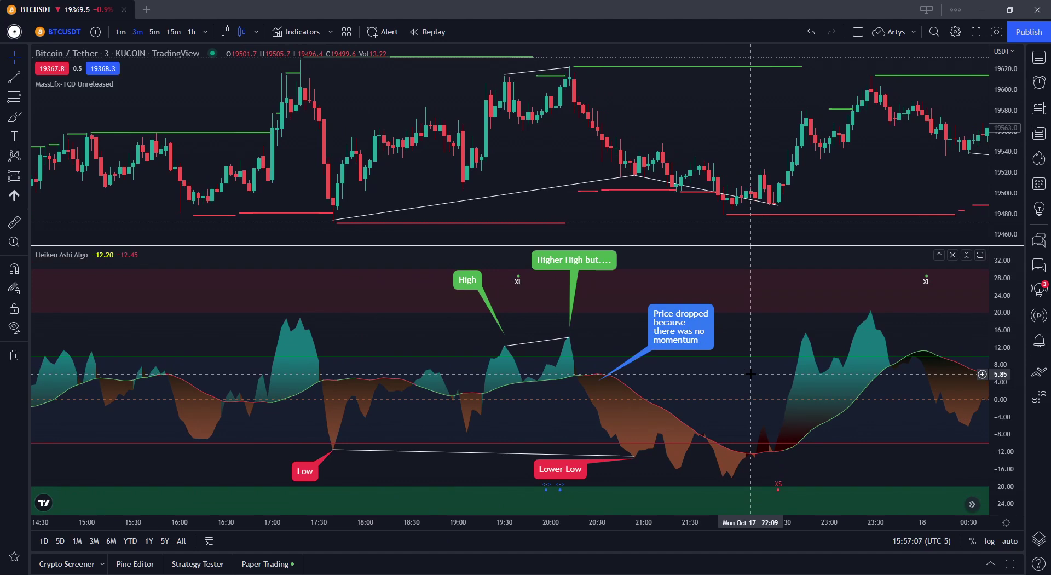
right_click(931, 572)
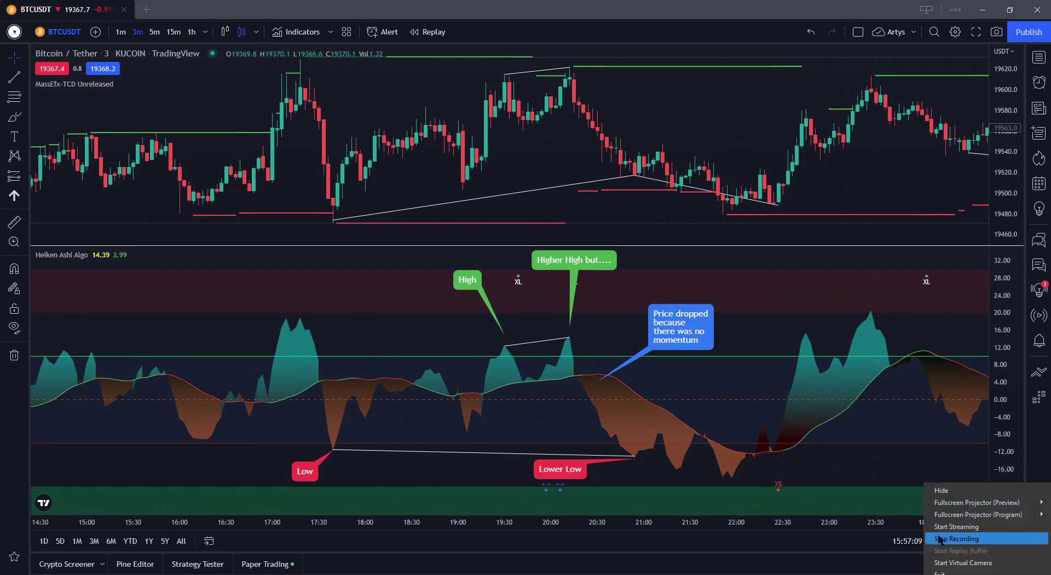